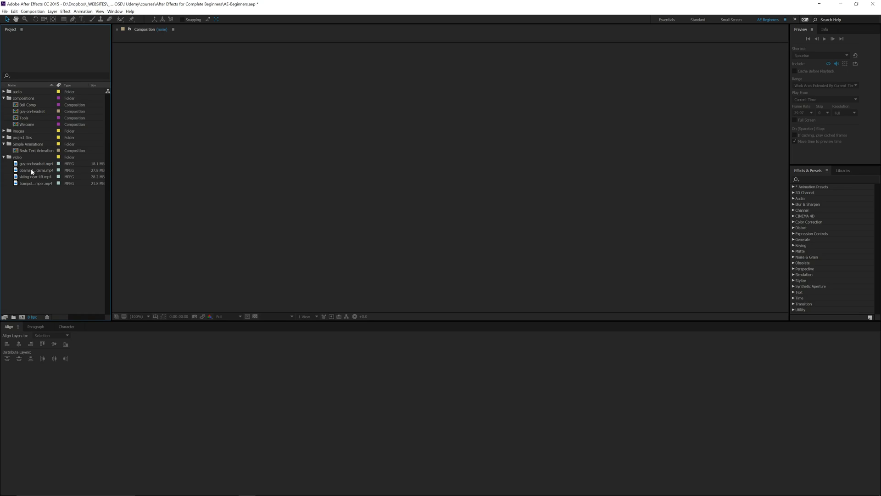
Create a composition from the obama-talking-about-criticisms clip and move it into the Simple Animations folder.
drag(32, 171, 22, 319)
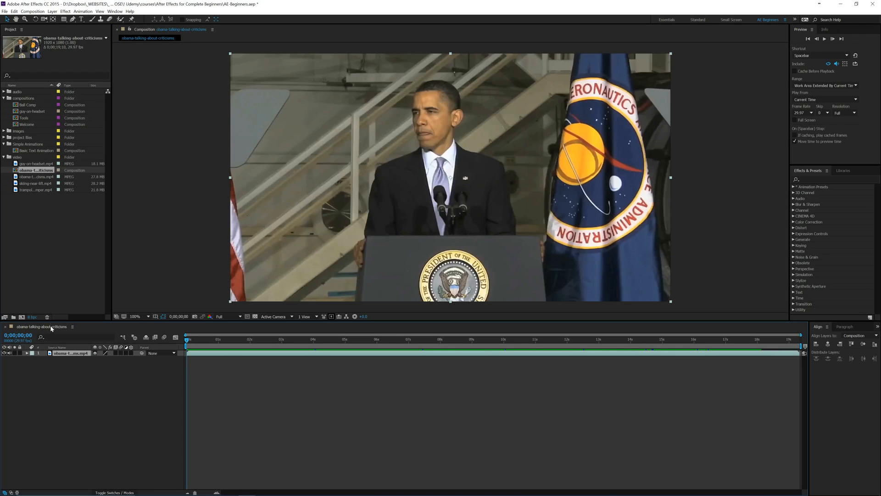
drag(35, 172, 32, 147)
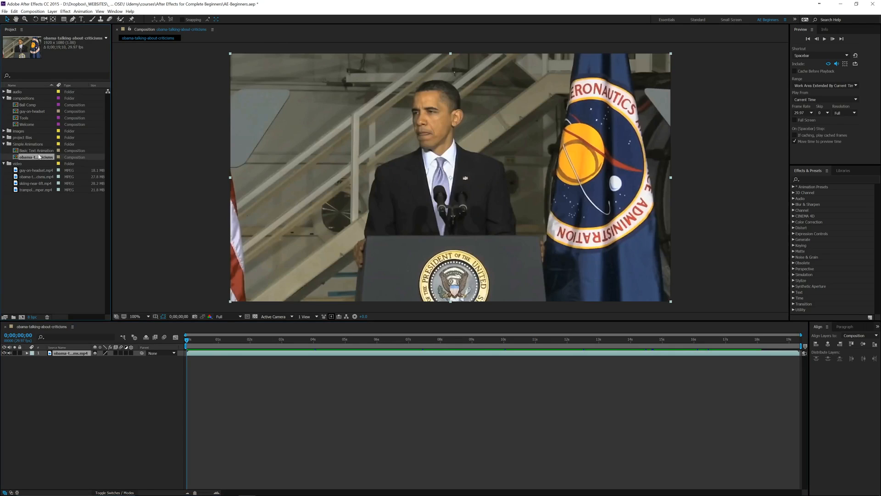
Rename the new composition in the Simple Animations folder as Simple Lower Third.
key(Return)
text(Simple )
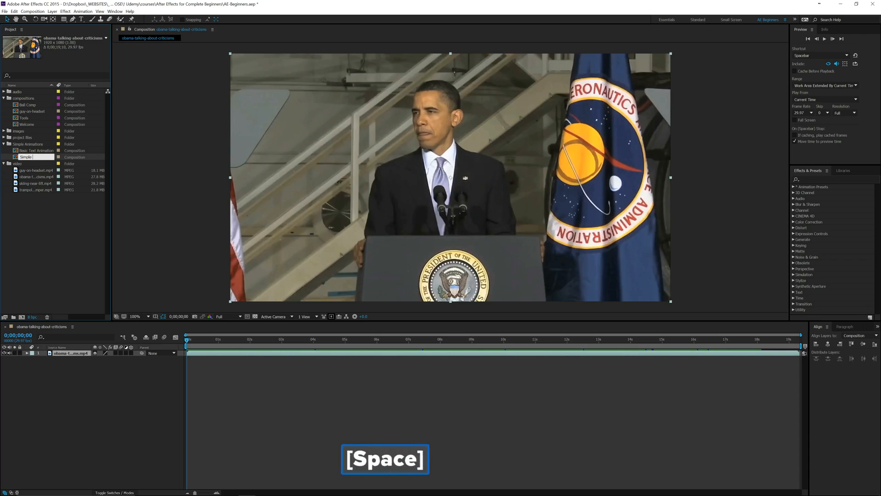
text(Lower Third)
key(Return)
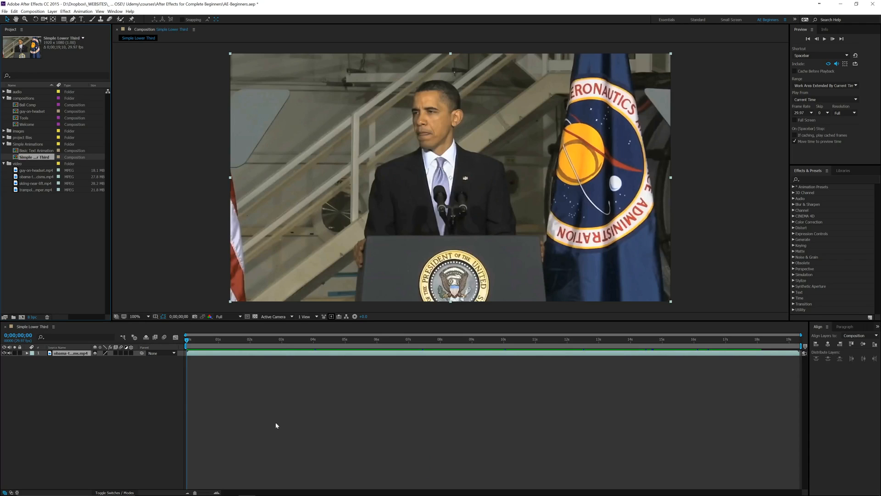
Preview the first few seconds of the footage and return the current time to the start of the composition.
key(space)
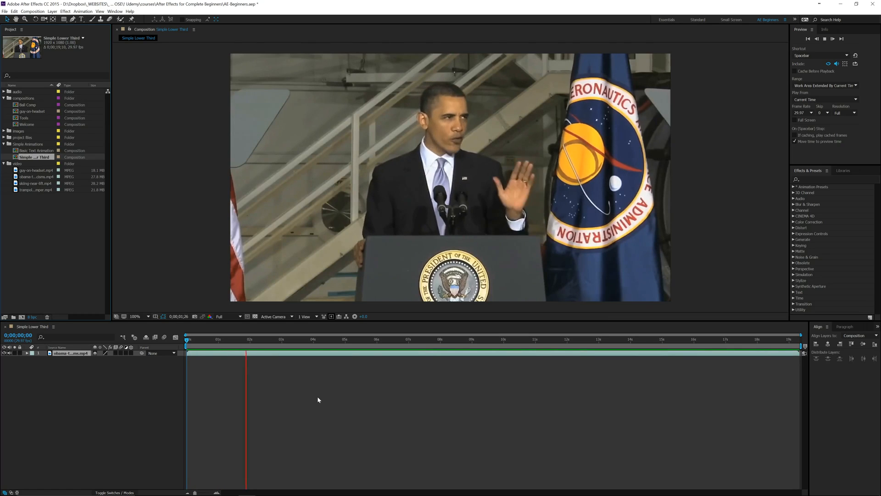
key(space)
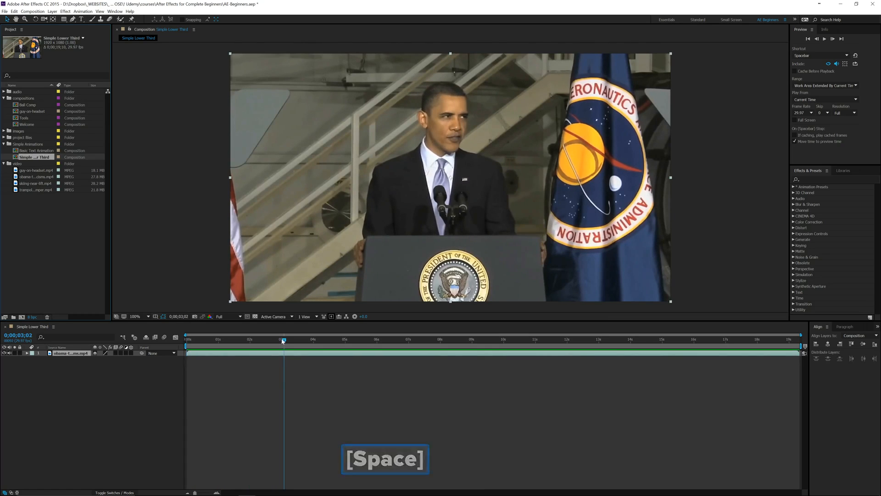
drag(284, 340, 185, 350)
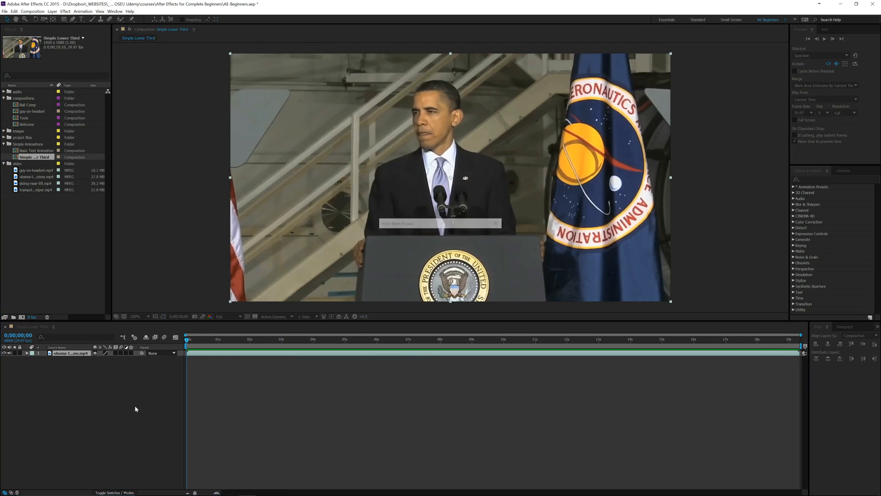
With no layer selected, set the rectangle tool's fill to the flag's dark blue (2E395B), sampled from the footage.
click(117, 406)
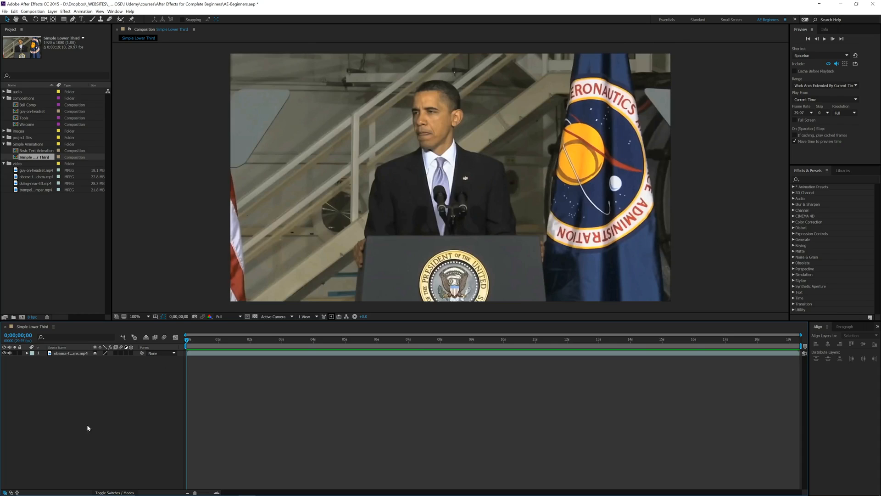
click(65, 19)
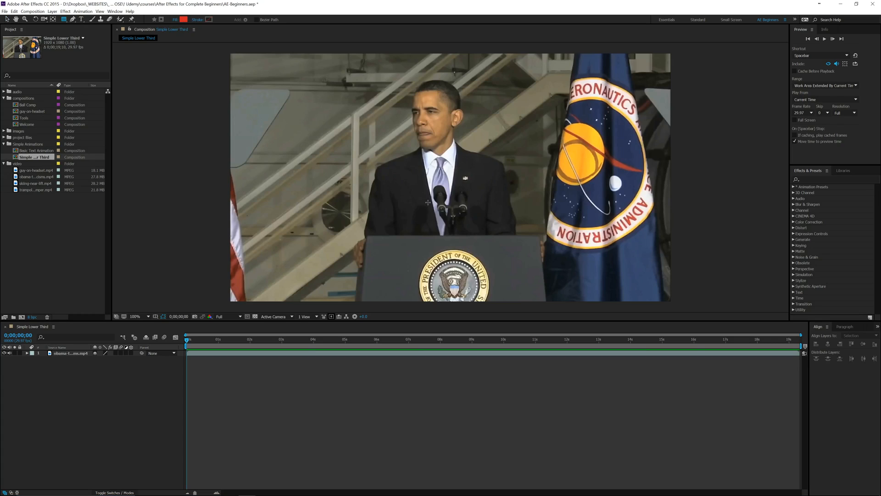
click(184, 20)
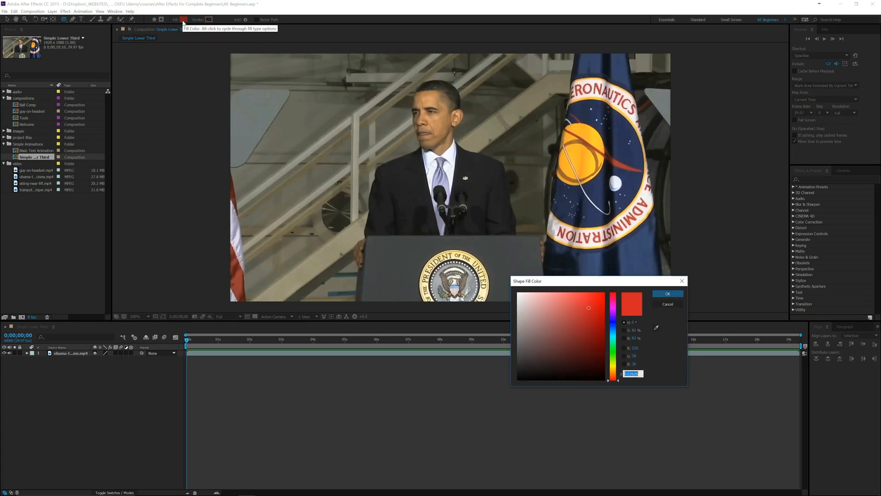
click(656, 327)
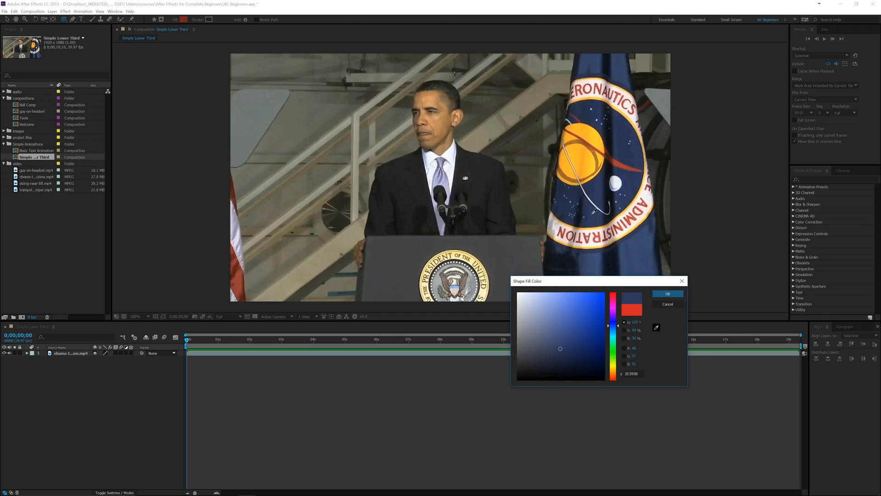
click(592, 214)
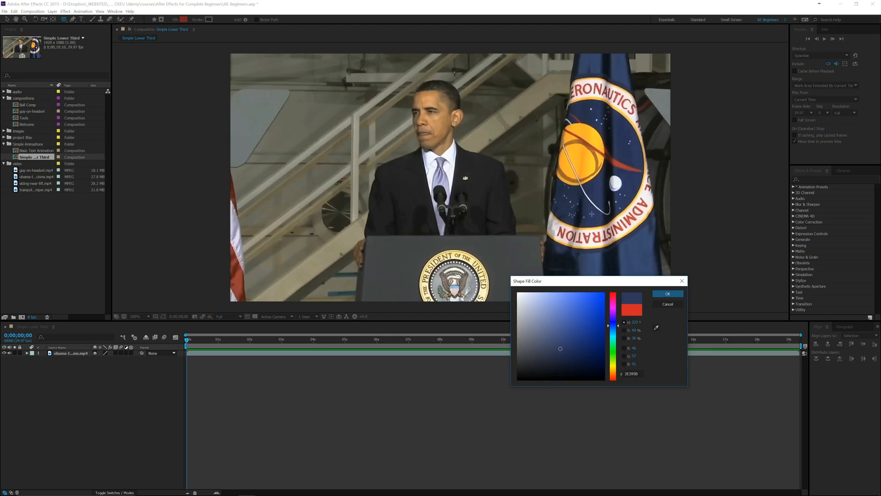
click(668, 294)
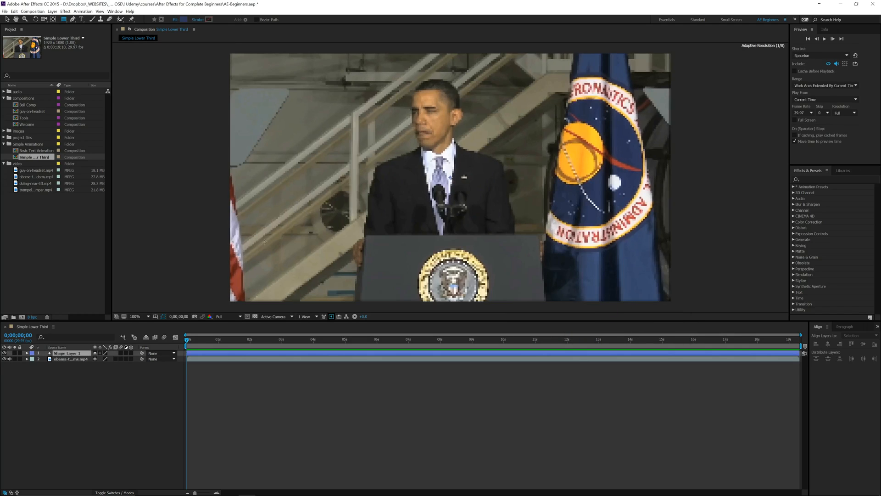
Draw a wide banner rectangle starting just outside the frame's left edge and place it low in the frame, reaching past the podium's left edge.
drag(216, 224, 406, 263)
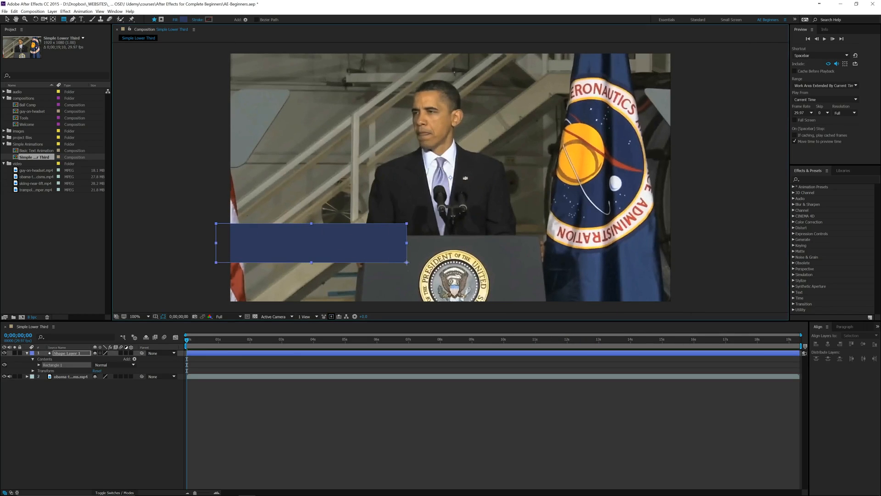
key(v)
drag(343, 250, 349, 257)
click(189, 279)
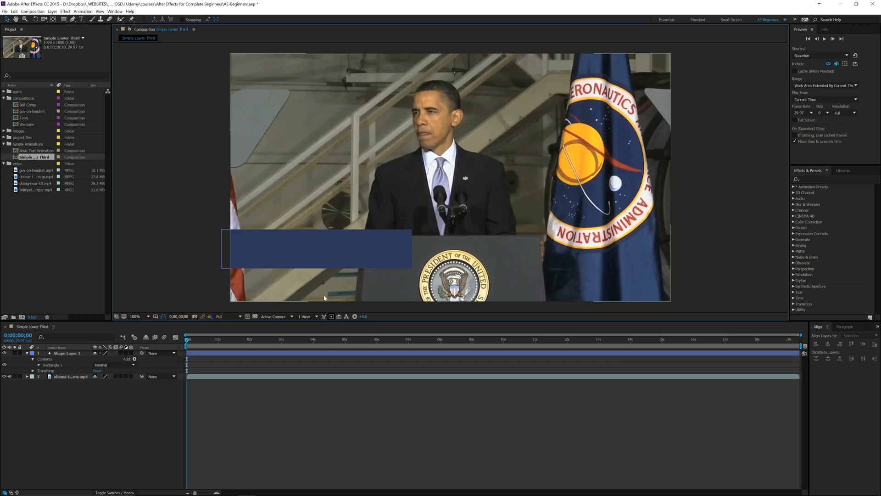
drag(319, 250, 315, 270)
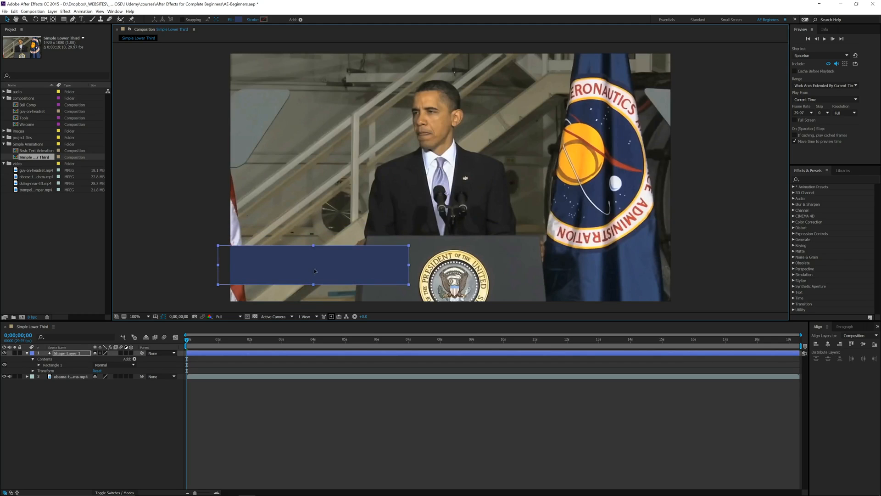
click(110, 402)
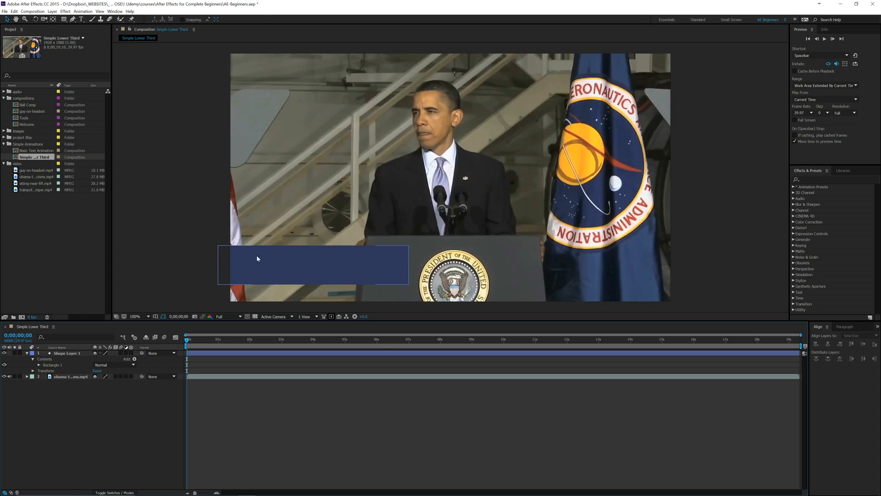
Try adding a Stroke layer style to the banner's shape layer.
click(264, 267)
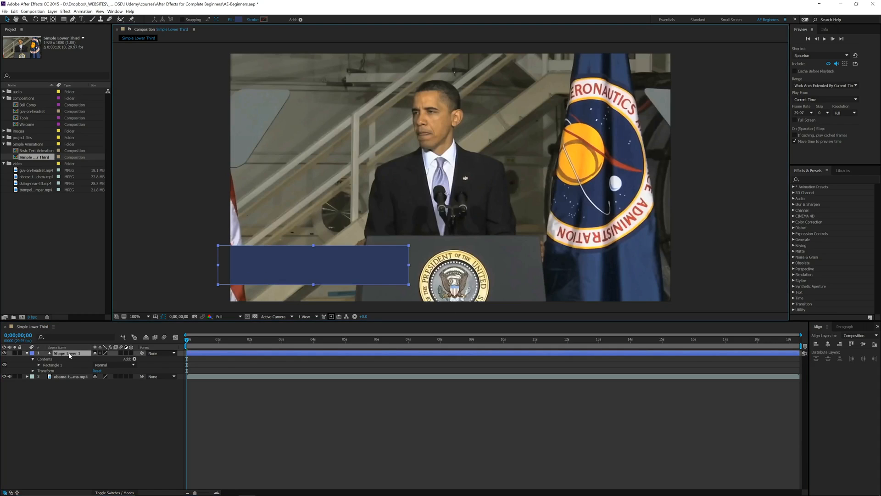
right_click(70, 354)
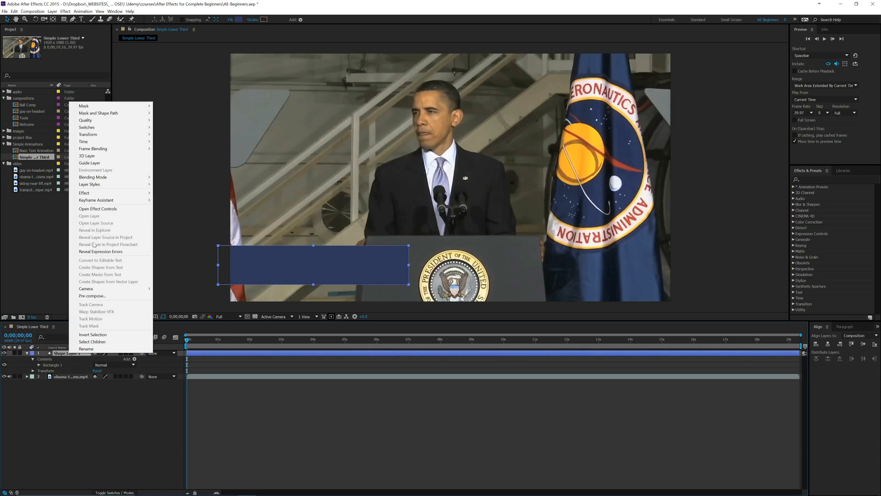
mouse_move(106, 186)
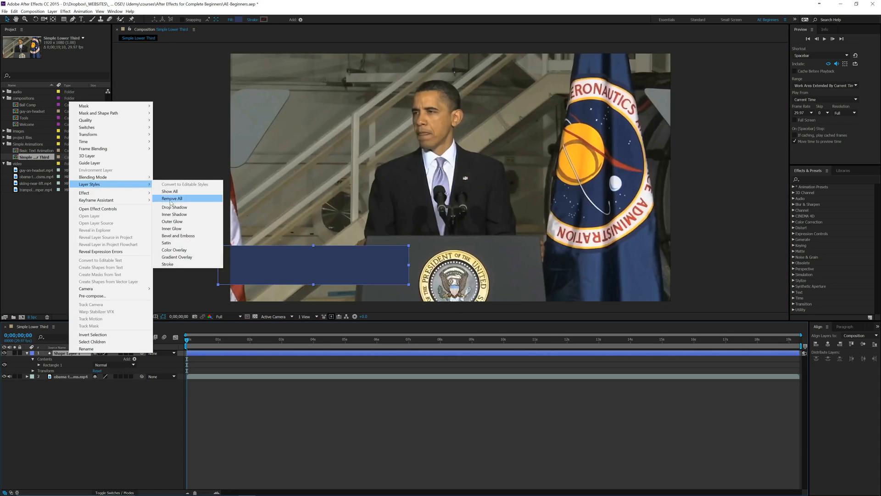
click(167, 265)
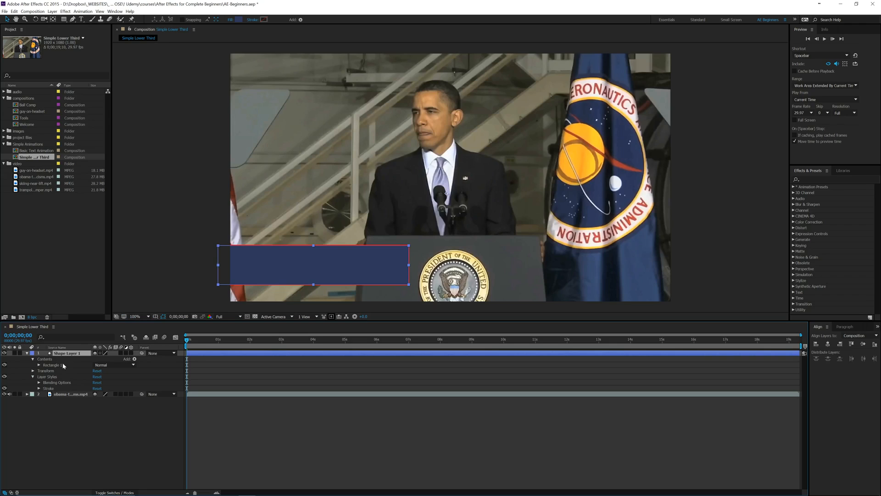
key(ctrl+z)
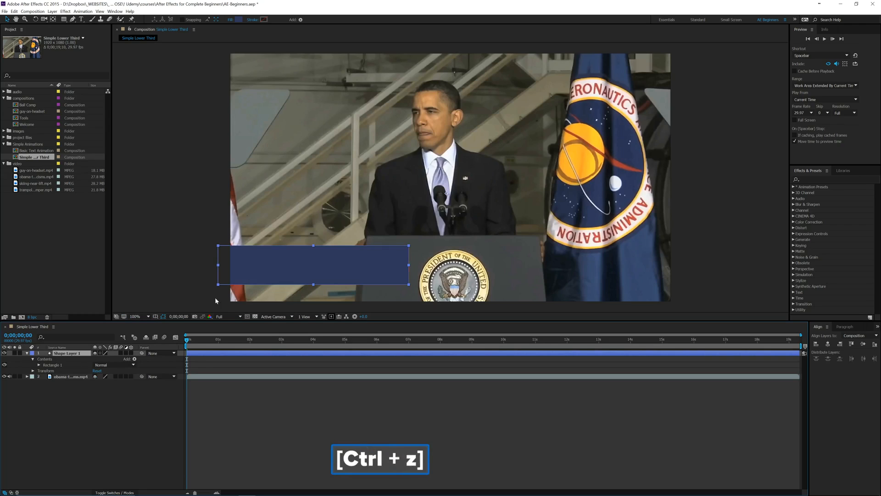
Turn on the banner rectangle's own white stroke and set its stroke width to 5.
click(39, 365)
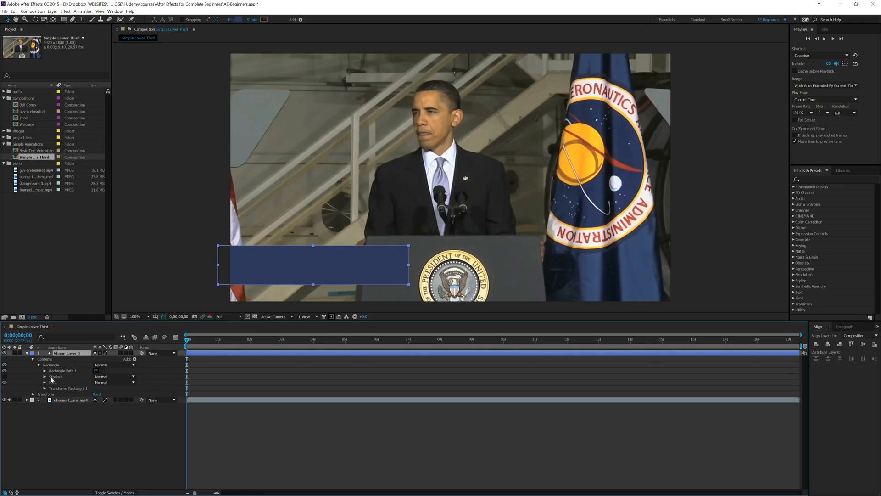
click(45, 377)
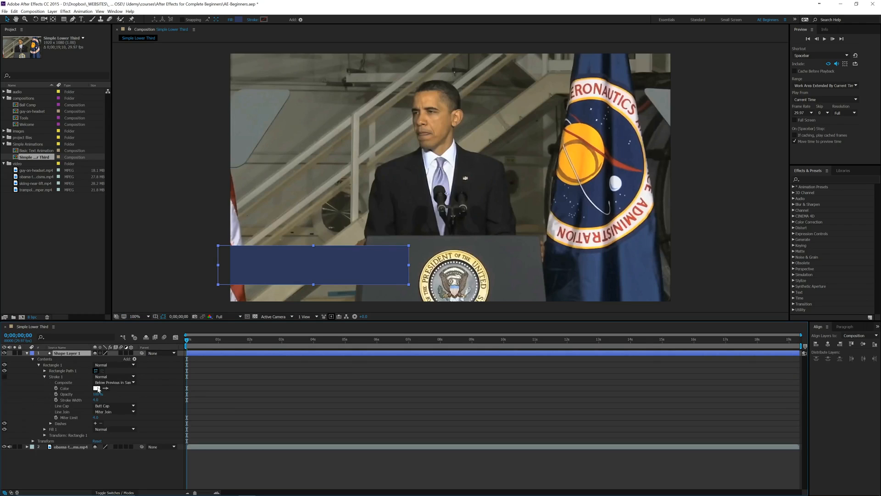
click(5, 377)
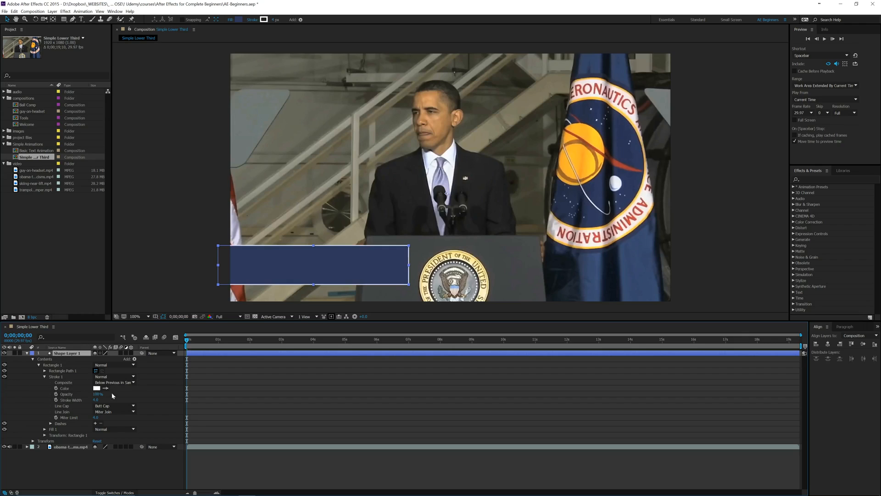
click(95, 400)
text(5)
key(Return)
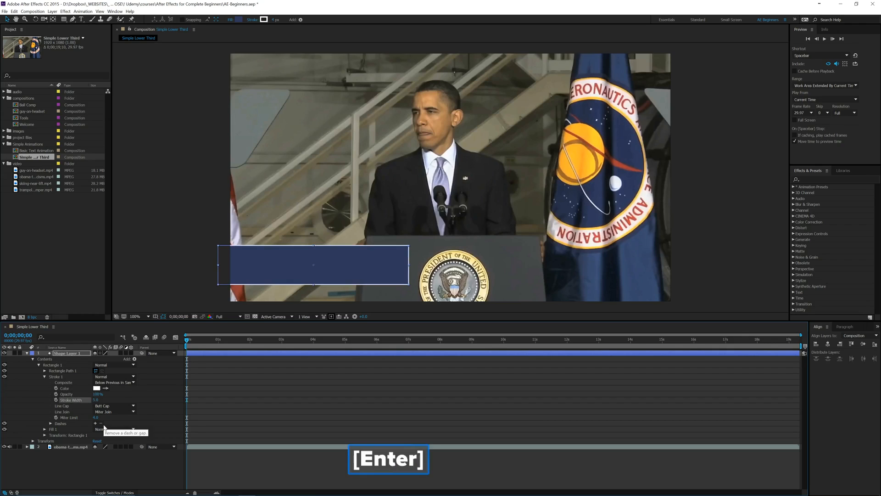
Hide the layer controls in the composition view and move the banner slightly upward.
click(249, 432)
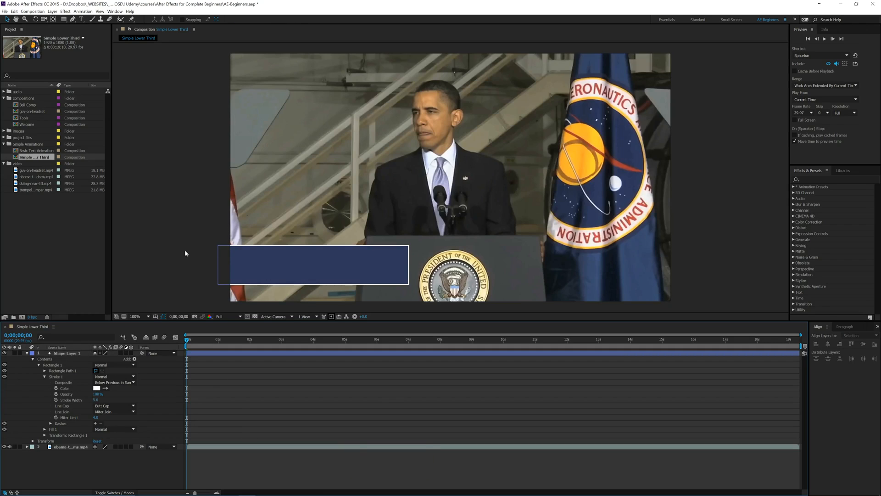
key(ctrl+shift+h)
drag(303, 273, 301, 264)
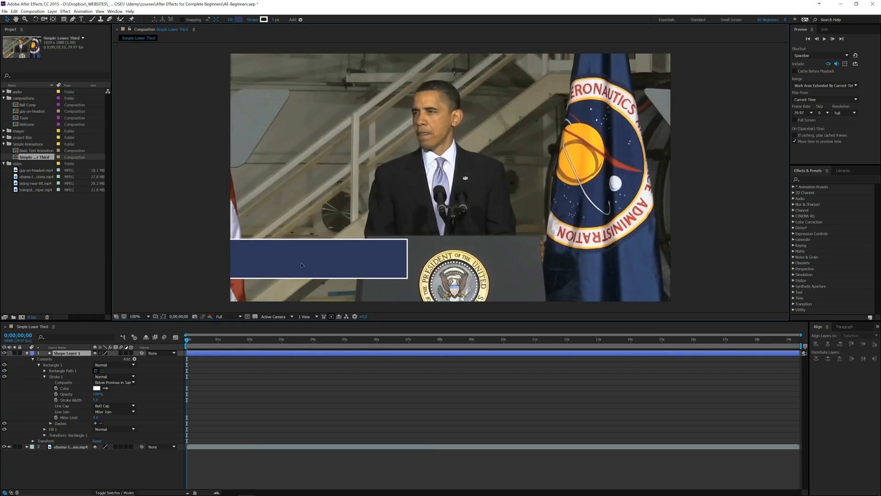
Try a stroke width of 10 on the banner rectangle and settle on a width of 7.
click(97, 399)
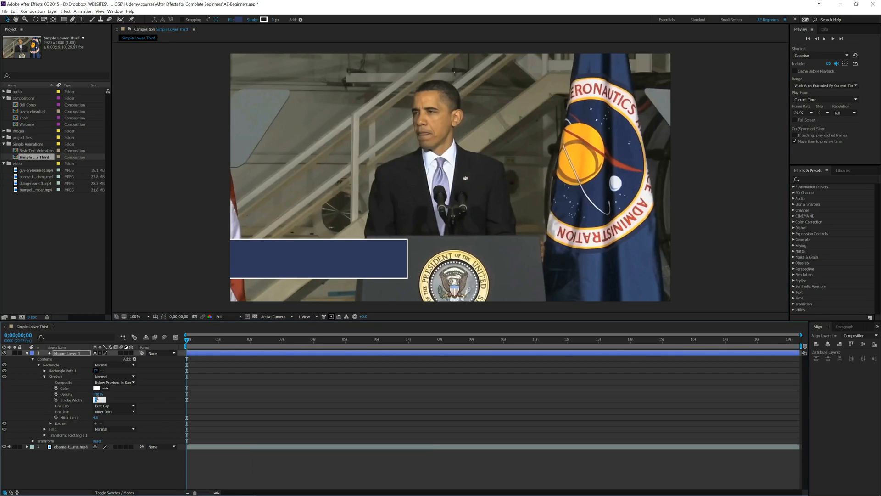
text(10)
key(Return)
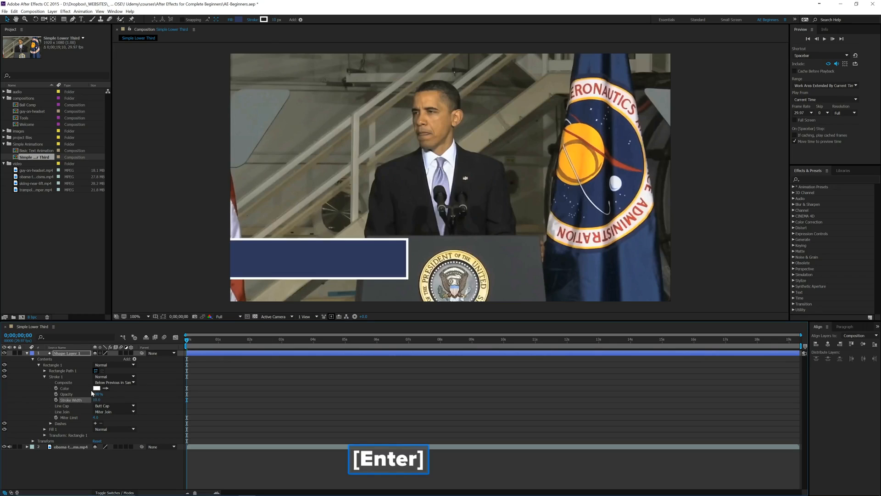
click(96, 400)
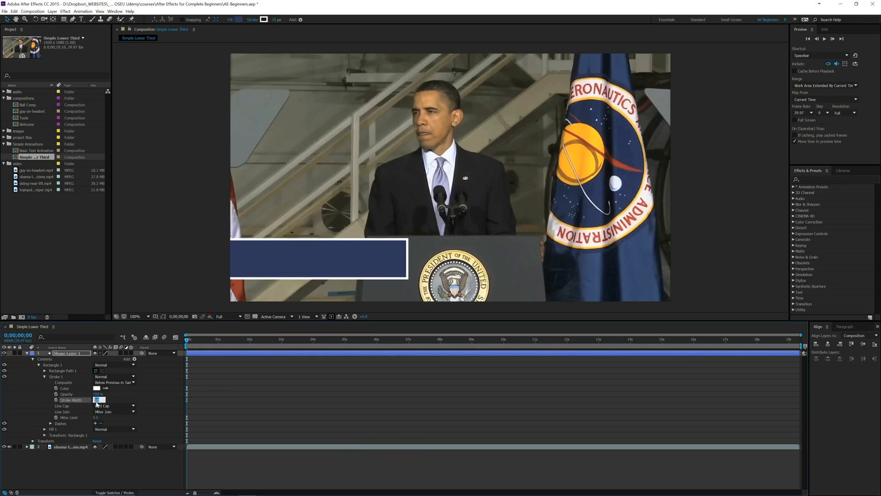
text(7)
key(Return)
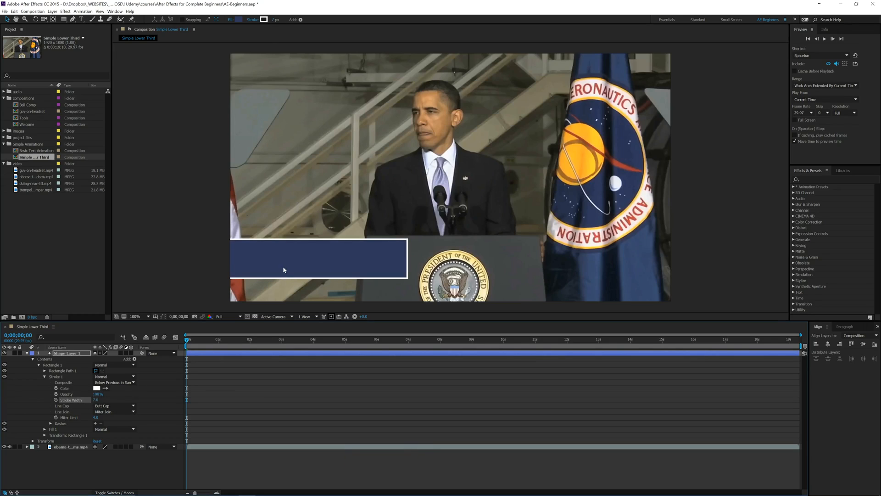
Show the layer controls, reduce the banner's height evenly from both edges and shift it slightly up and to the left.
click(283, 266)
key(ctrl+shift+h)
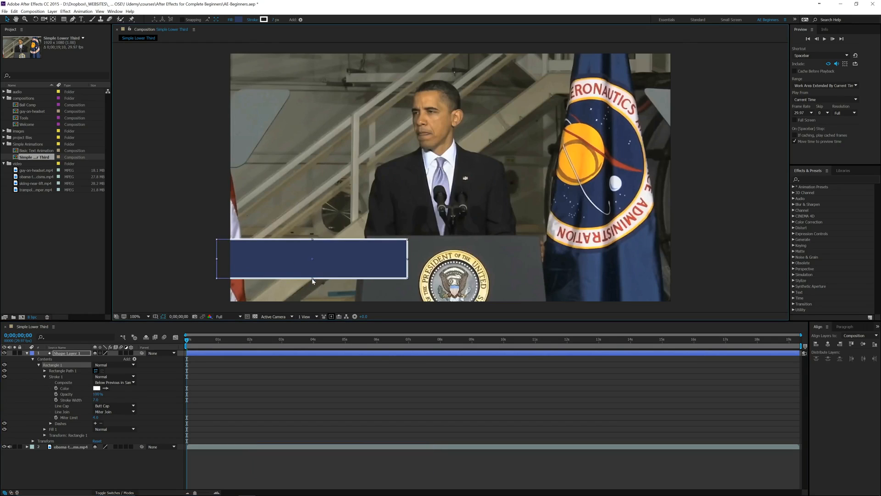
drag(312, 279, 311, 274)
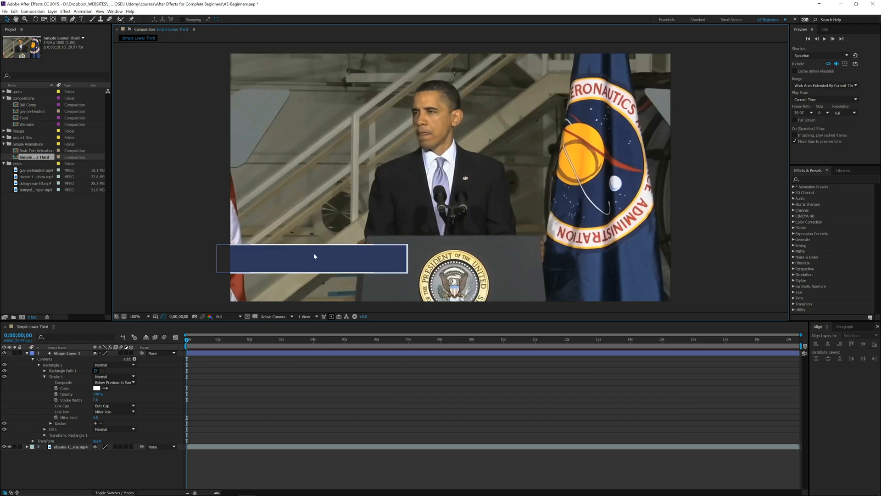
drag(314, 254, 308, 249)
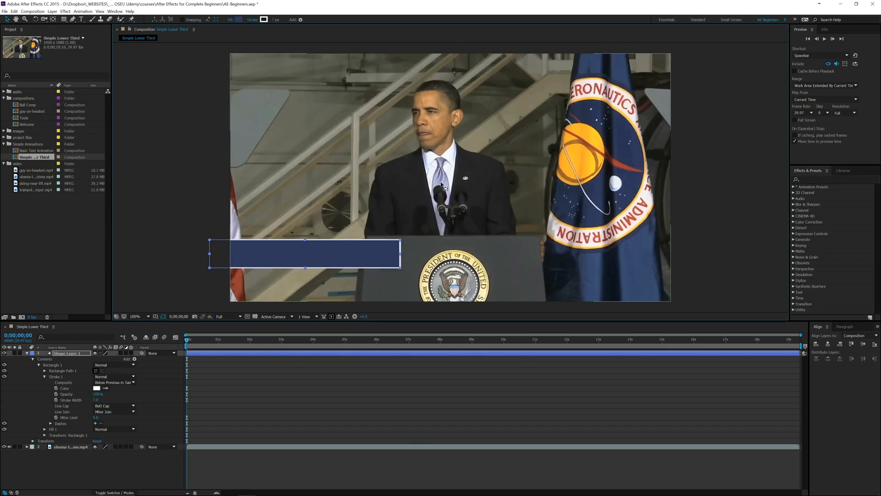
Move the banner layer's anchor point to the middle of its left edge and collapse its rectangle properties.
key(y)
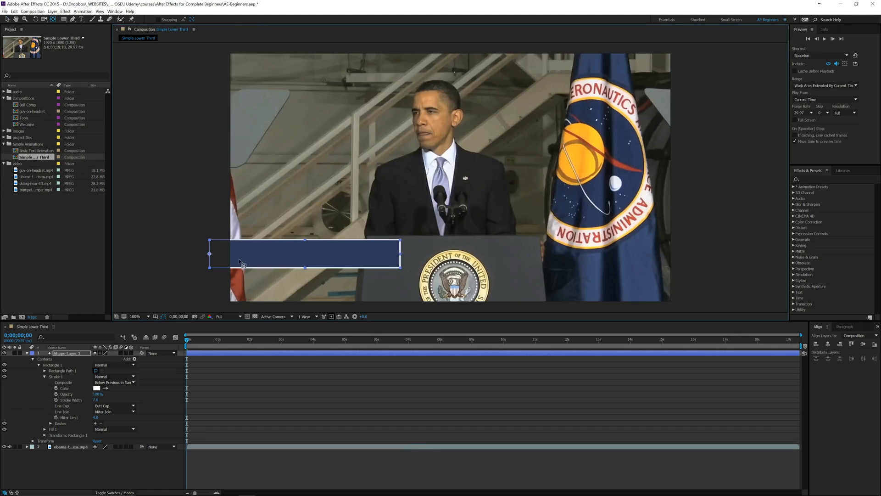
key(v)
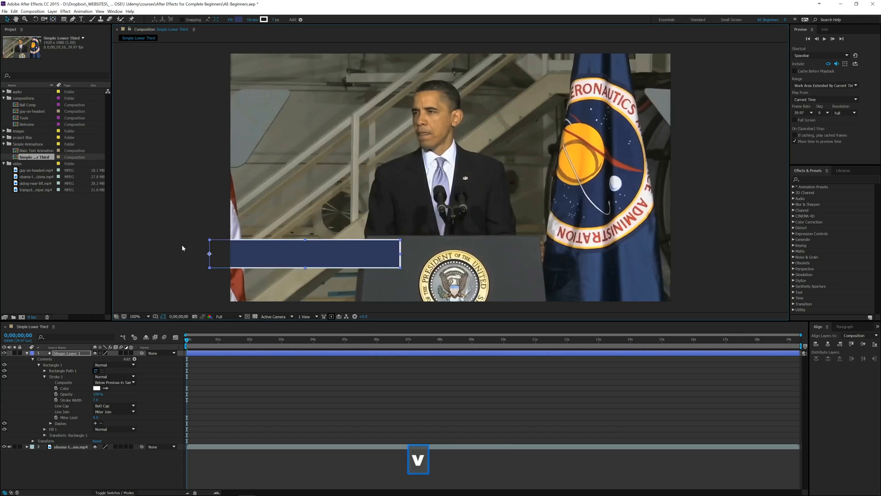
click(39, 366)
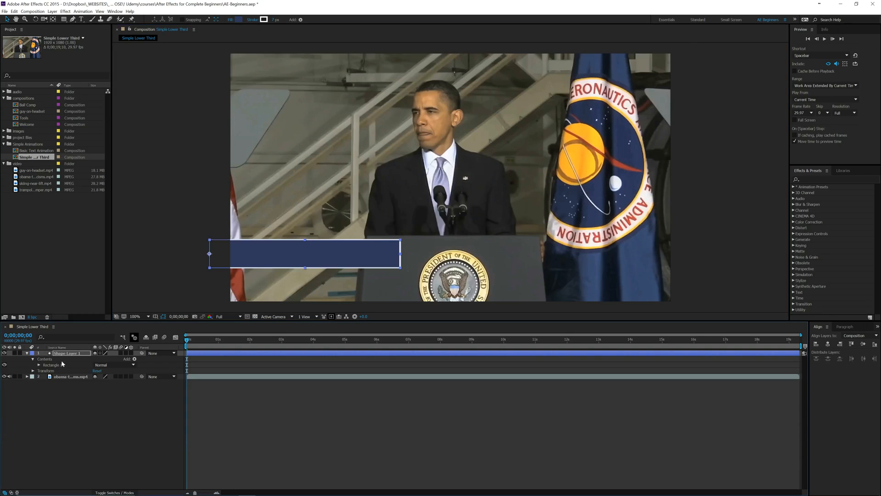
Rename the banner's shape layer as "lower third bg".
key(Return)
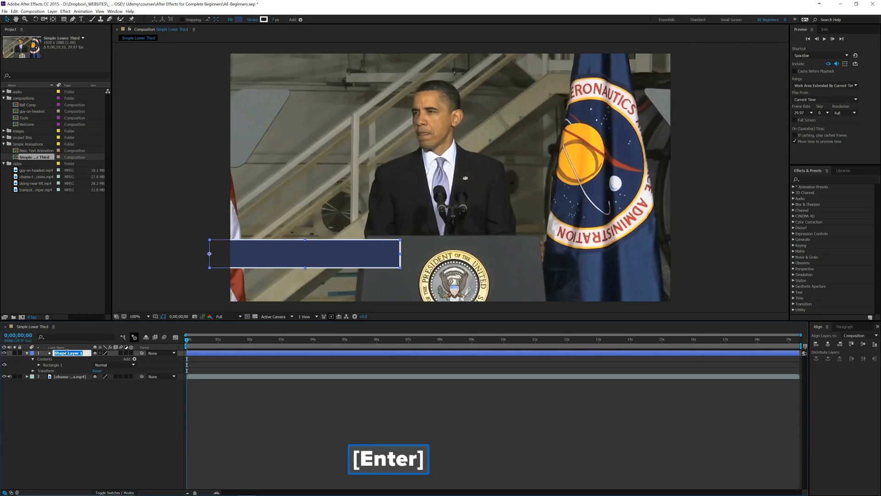
text(lower th)
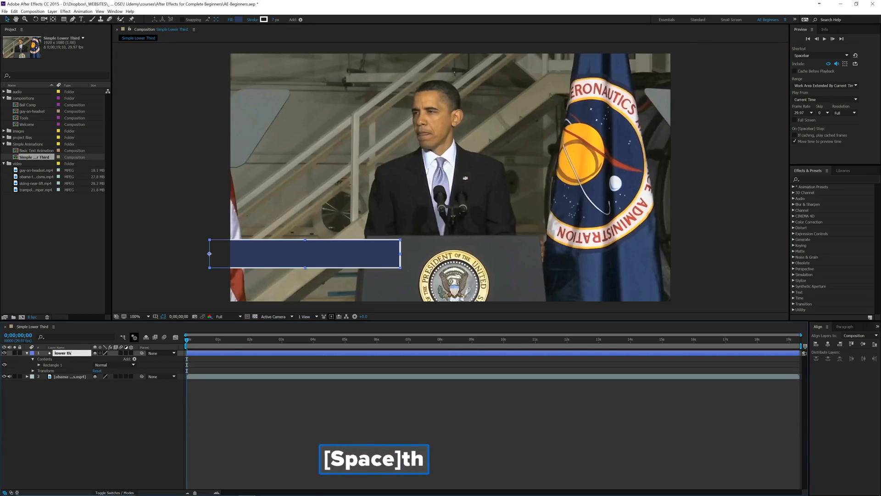
text(ird back)
key(BackSpace)
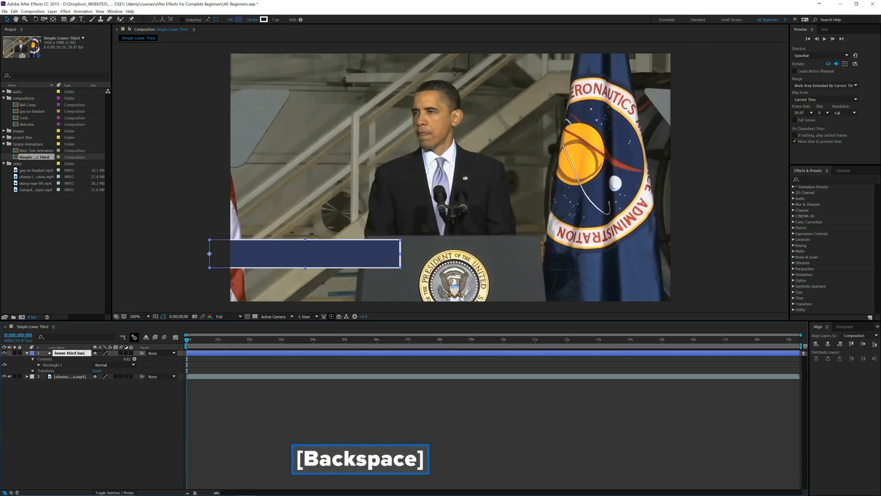
key(BackSpace)
text(g)
key(Return)
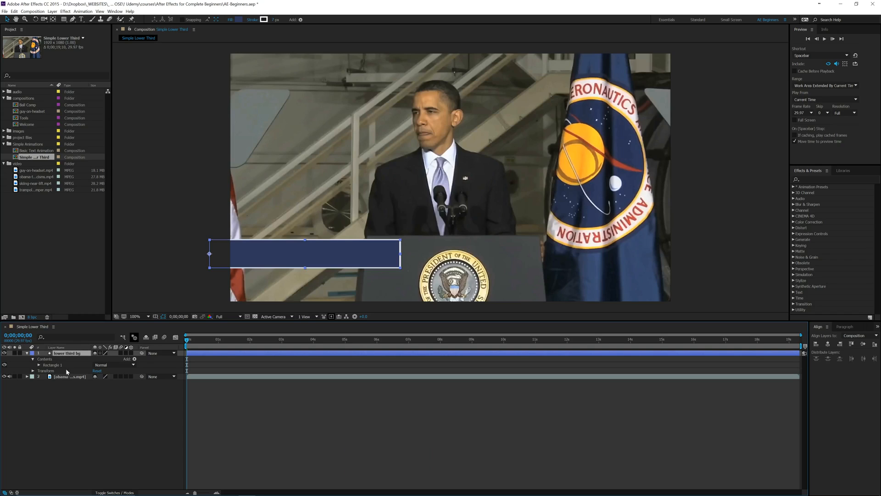
Unlink the horizontal and vertical scale of the lower third bg layer, undoing the trial resizes made before and after.
key(s)
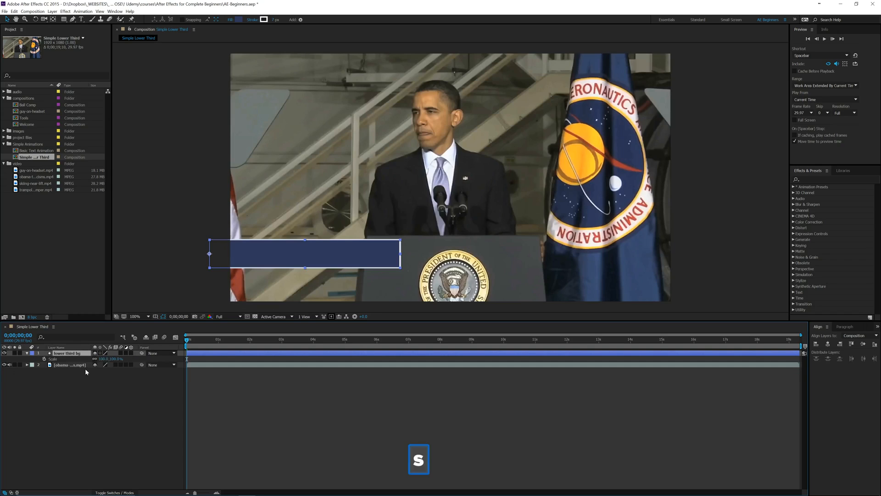
mouse_move(105, 359)
mouse_down()
mouse_move(90, 359)
mouse_move(106, 357)
mouse_up()
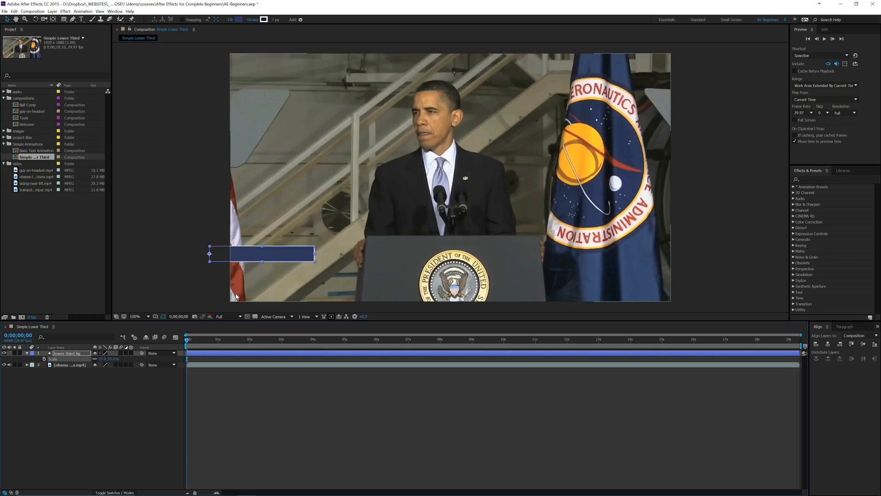
key(ctrl+z)
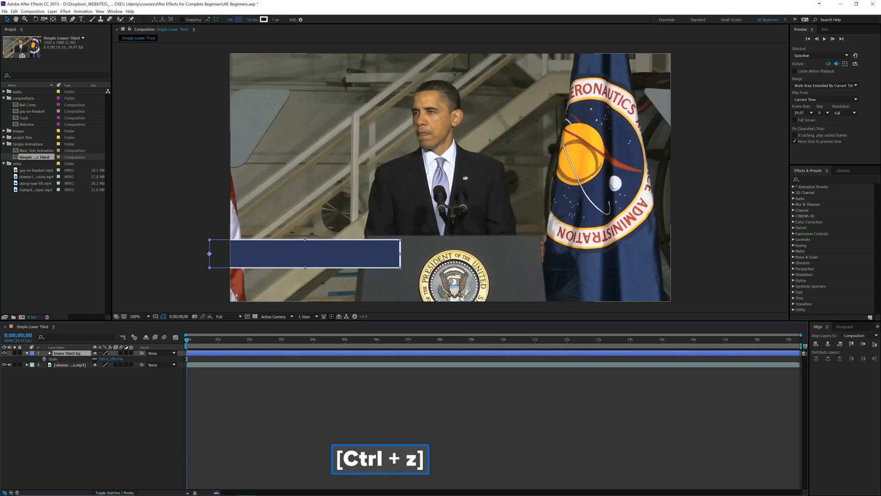
click(95, 360)
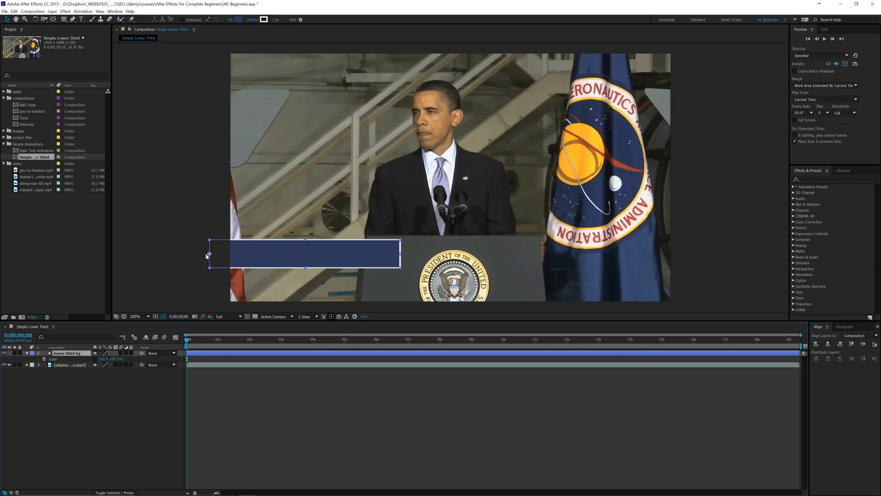
mouse_move(101, 361)
mouse_down()
mouse_move(82, 362)
mouse_move(124, 367)
mouse_move(88, 361)
mouse_up()
key(ctrl+z)
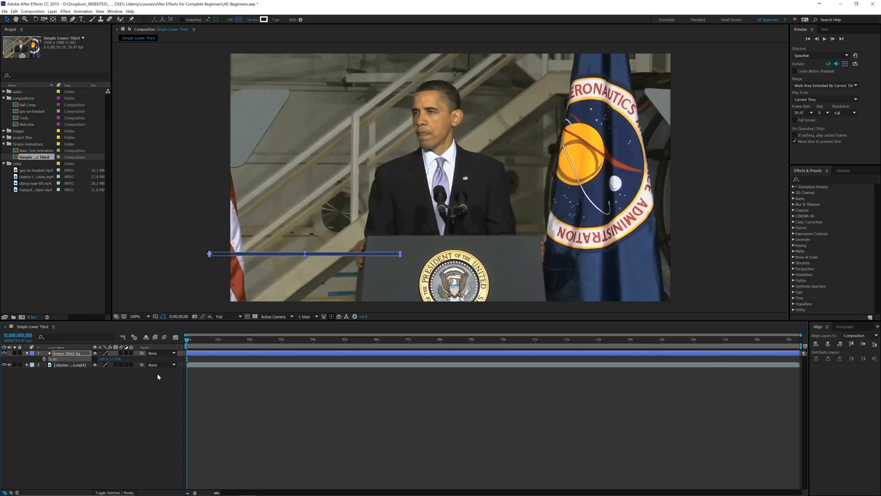
key(ctrl+z)
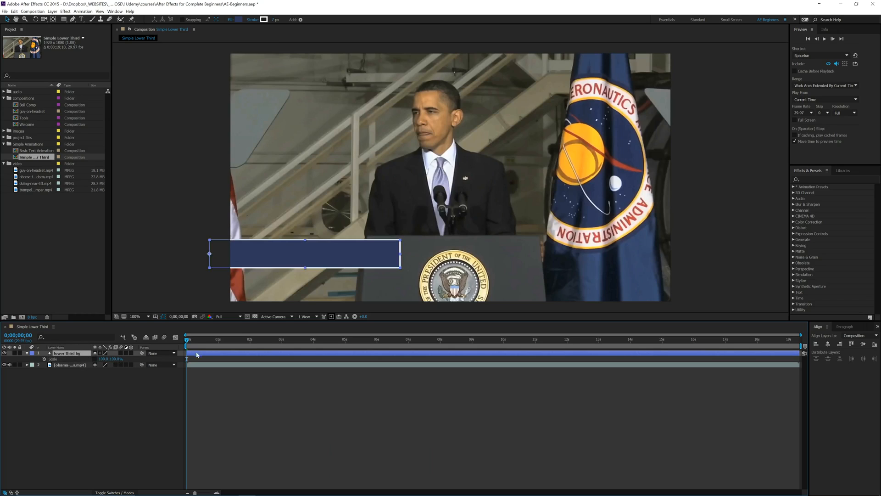
Enlarge the timeline's time scale and add a Scale keyframe to the lower third bg layer at 0;00;00;20.
drag(187, 342, 204, 341)
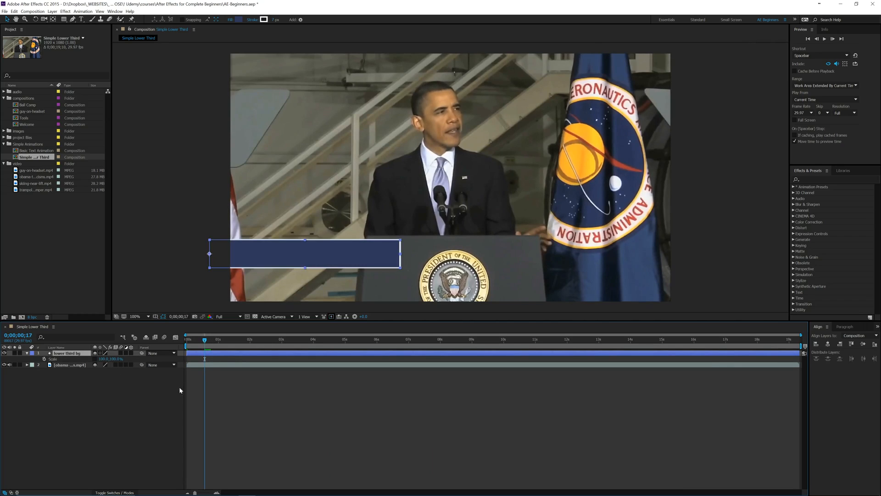
drag(195, 492, 202, 493)
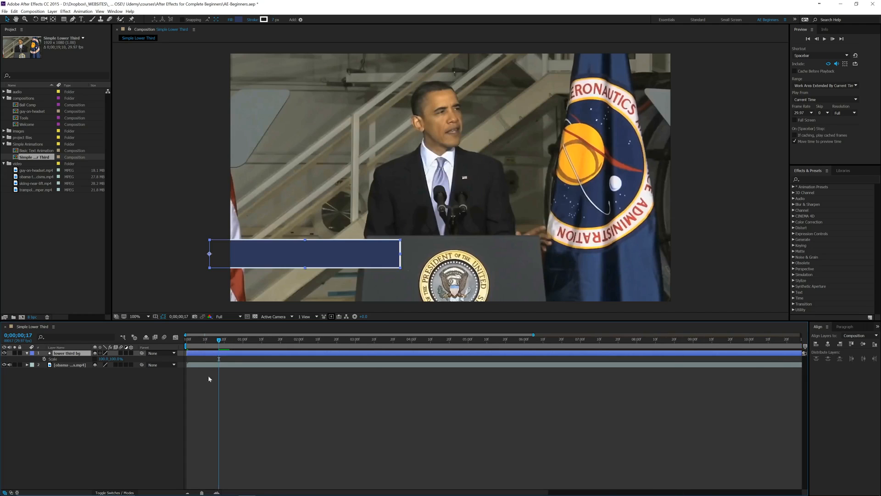
mouse_move(218, 339)
mouse_down()
mouse_move(201, 340)
mouse_move(243, 342)
mouse_move(209, 348)
mouse_move(225, 343)
mouse_up()
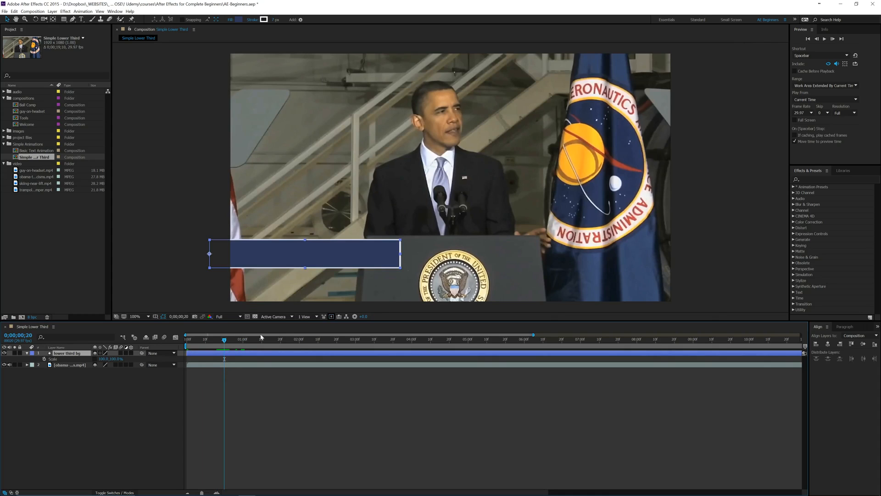
click(44, 359)
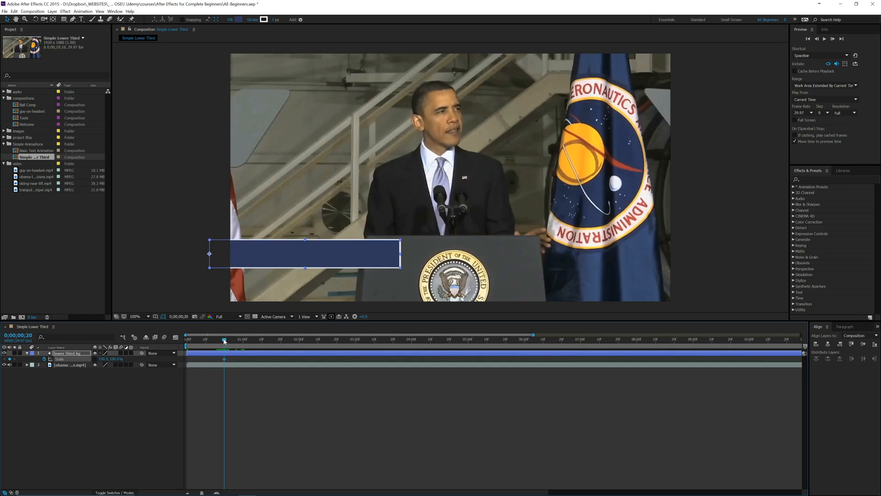
Set the banner's horizontal scale to 0% at 0;00;00;00 and play the animation back from the start.
drag(224, 341, 186, 341)
click(104, 359)
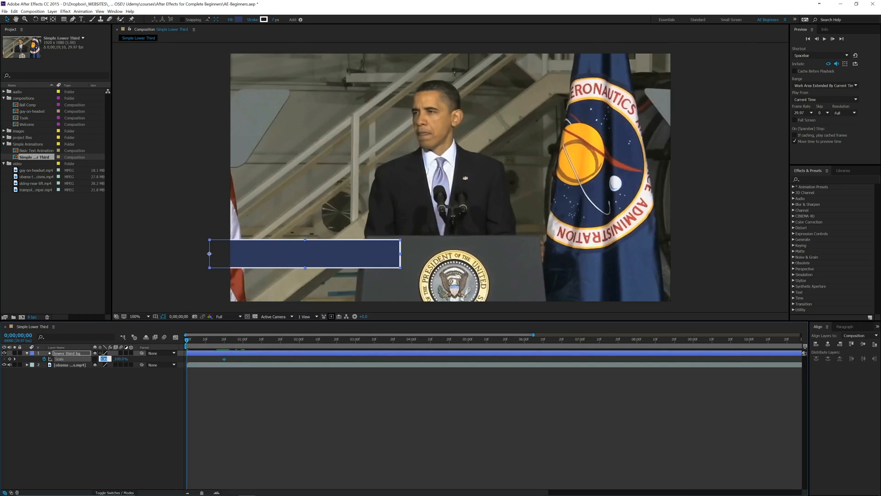
text(0)
key(Return)
key(space)
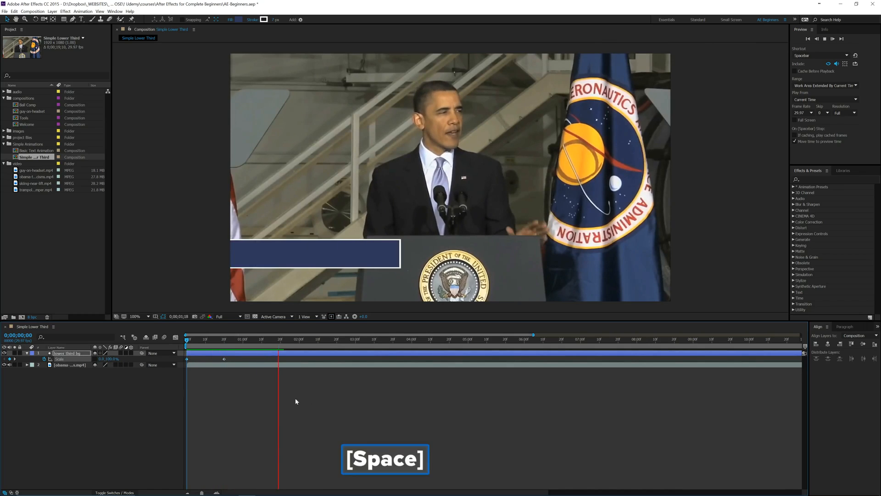
key(space)
drag(281, 342, 187, 342)
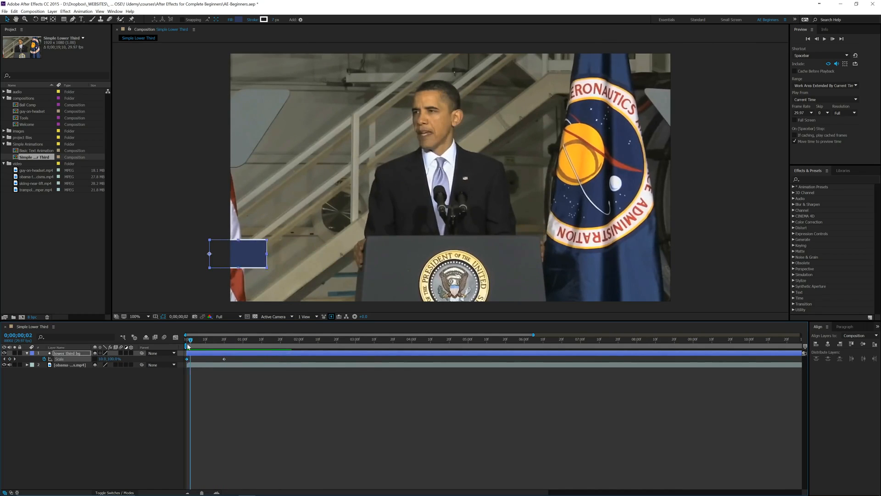
key(space)
key(space)
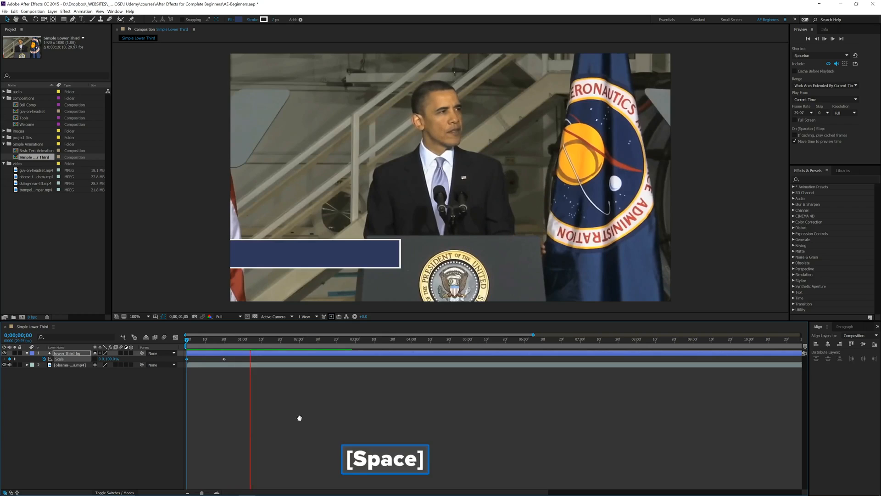
Apply Easy Ease to both of the banner's Scale keyframes and play the eased animation from the start.
drag(262, 341, 209, 340)
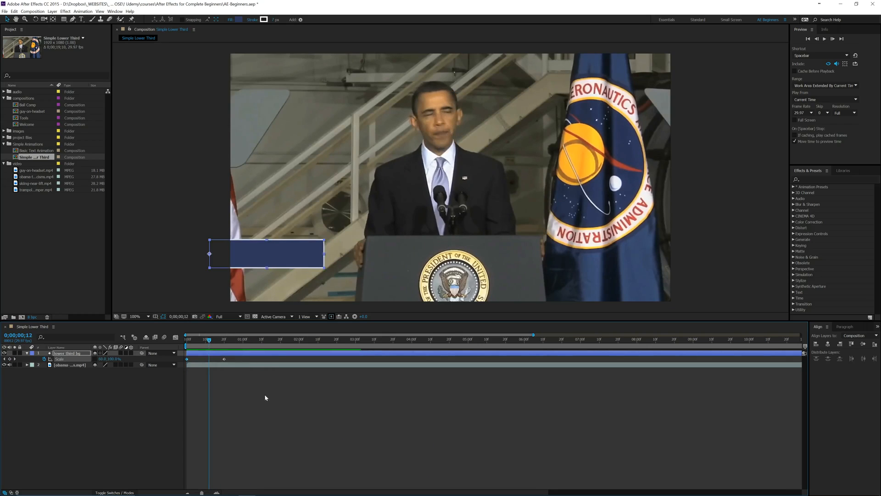
drag(258, 391, 170, 353)
key(F9)
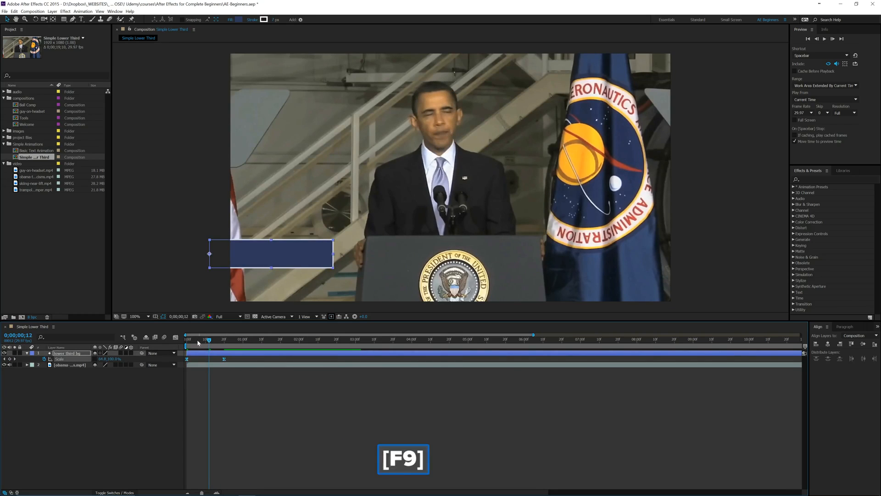
click(187, 341)
key(space)
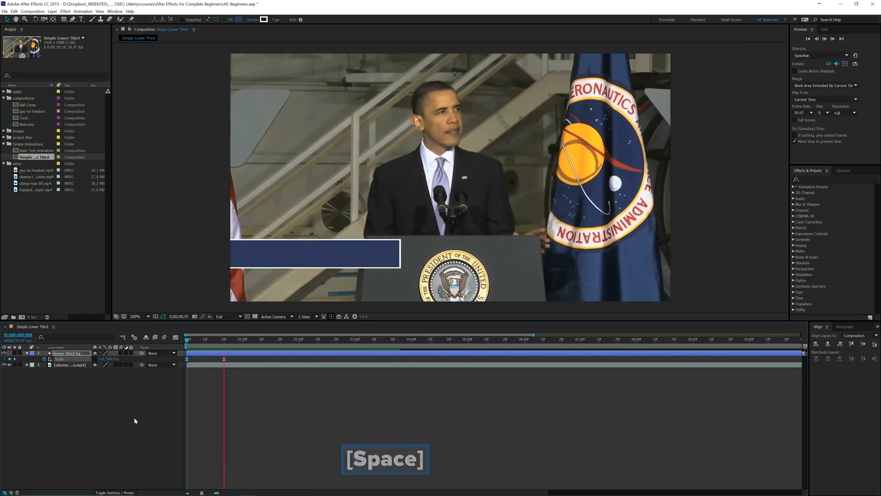
key(space)
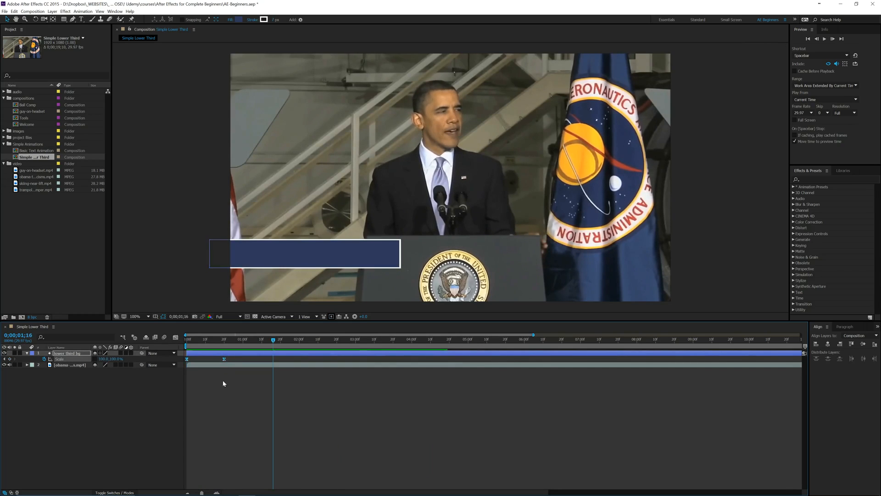
Move the banner's second Scale keyframe earlier to 0;00;00;15 and preview the faster animation.
click(223, 383)
drag(224, 359, 215, 359)
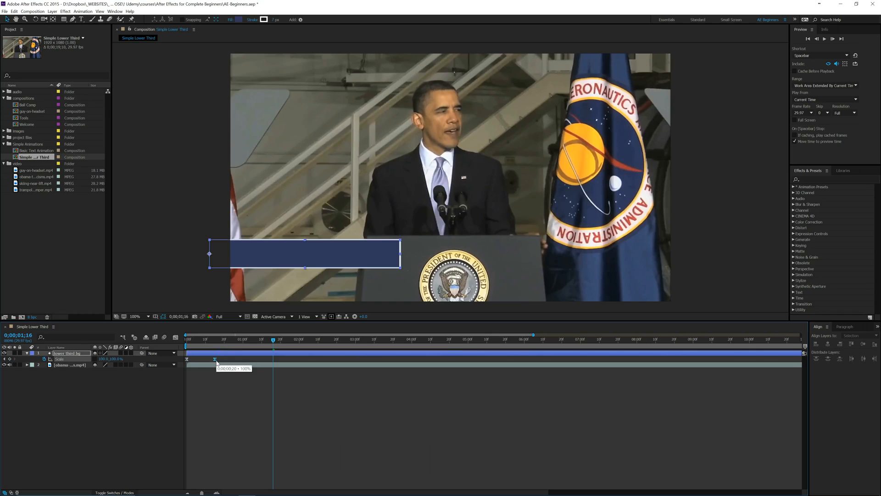
click(188, 341)
key(space)
key(space)
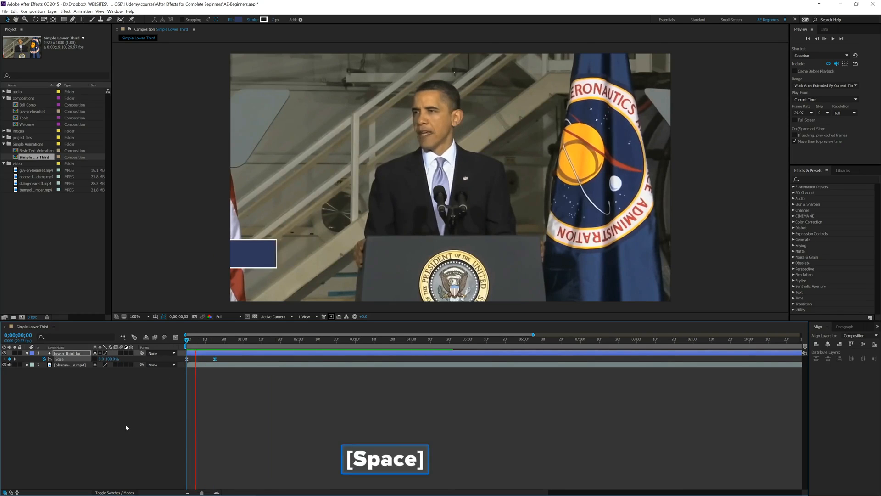
key(space)
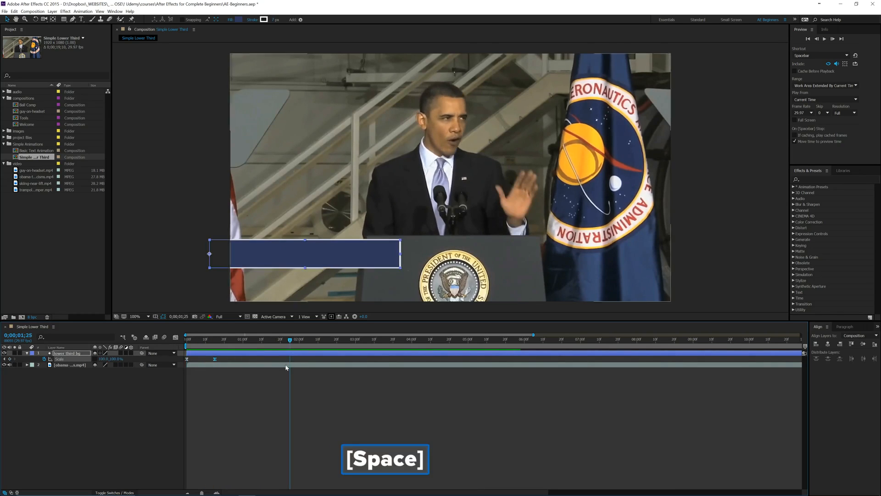
At the second Scale keyframe, show the character settings and add a separate text layer reading "Barack Obama" over the banner.
drag(188, 340, 211, 340)
key(k)
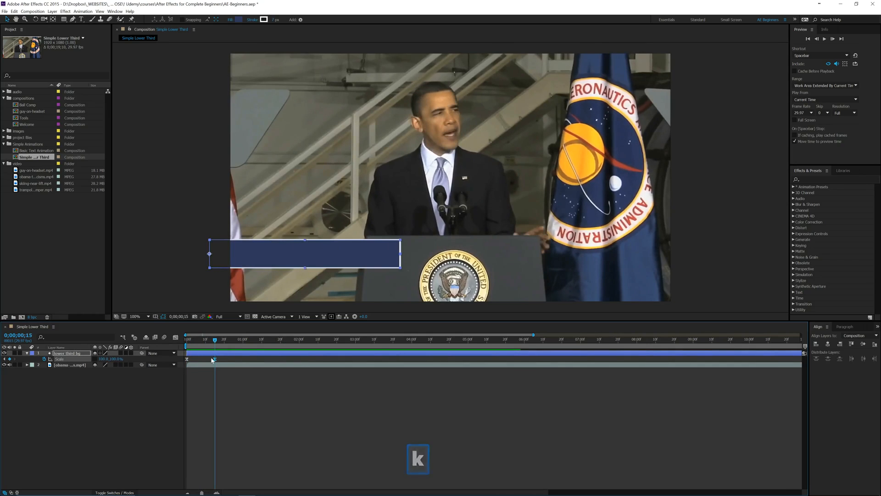
click(97, 434)
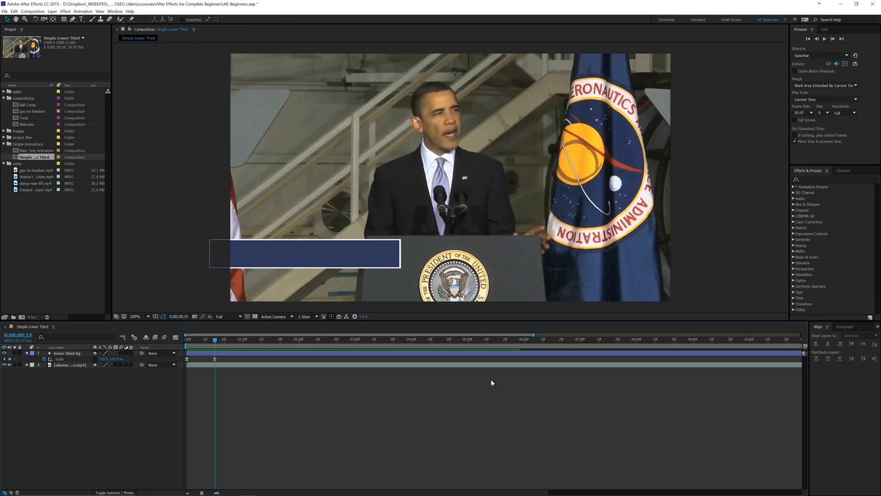
key(ctrl+t)
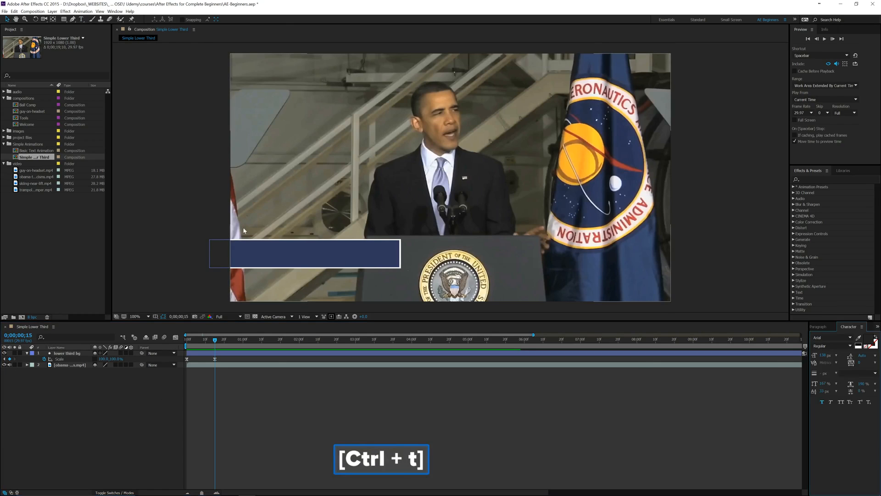
click(242, 253)
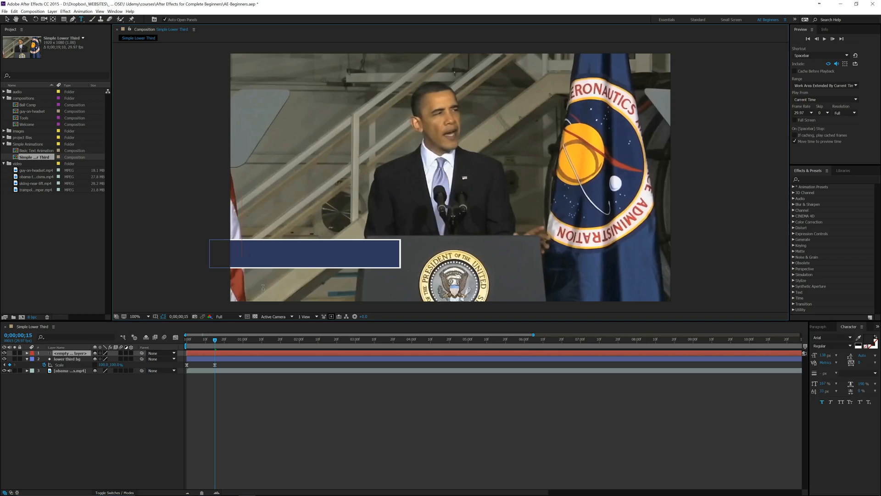
text(Pr)
key(BackSpace)
key(BackSpace)
text(B)
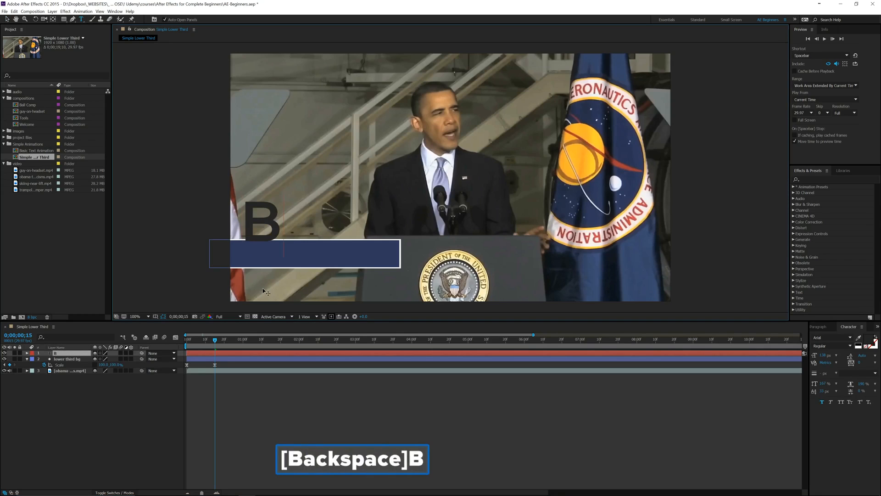
text(arack Oba)
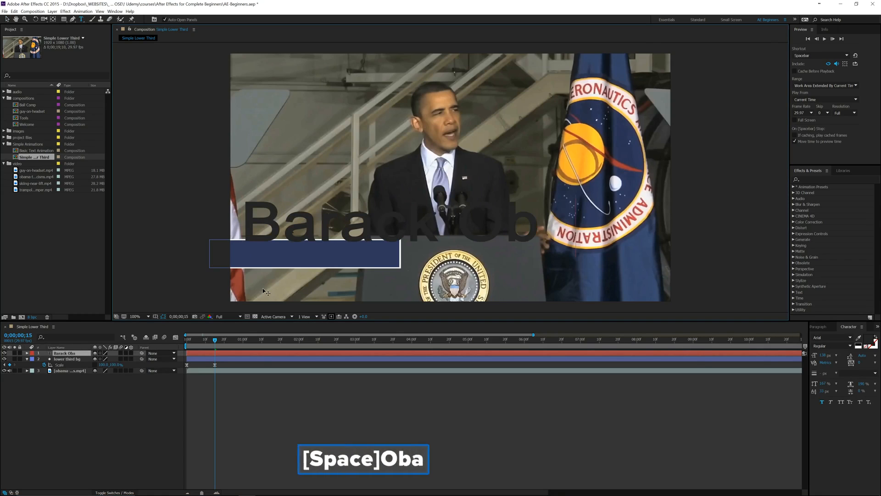
text(ma)
key(ctrl+Return)
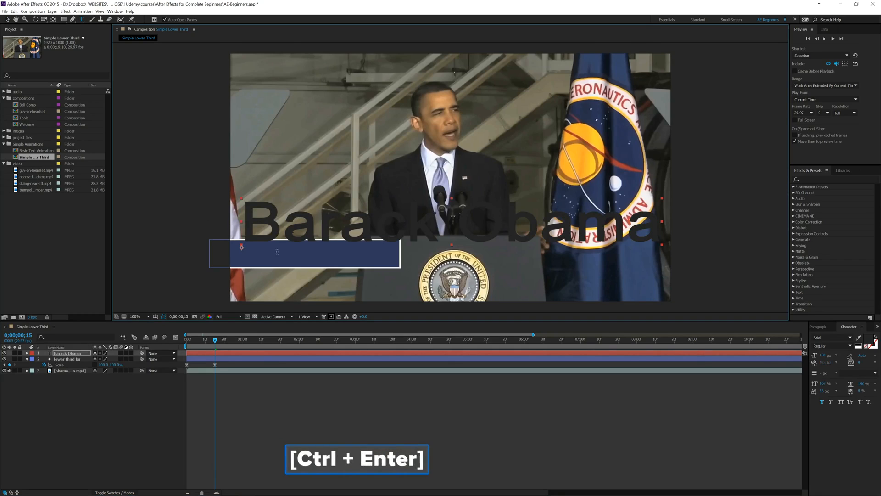
Reduce the name text to about 45 px and place it over the dark blue banner.
drag(825, 358, 779, 358)
key(v)
mouse_move(345, 239)
mouse_down()
mouse_move(359, 254)
mouse_move(332, 252)
mouse_move(342, 252)
mouse_up()
Narrow the banner to about 89% horizontal scale at its second Scale keyframe and play the animation from the start.
click(393, 264)
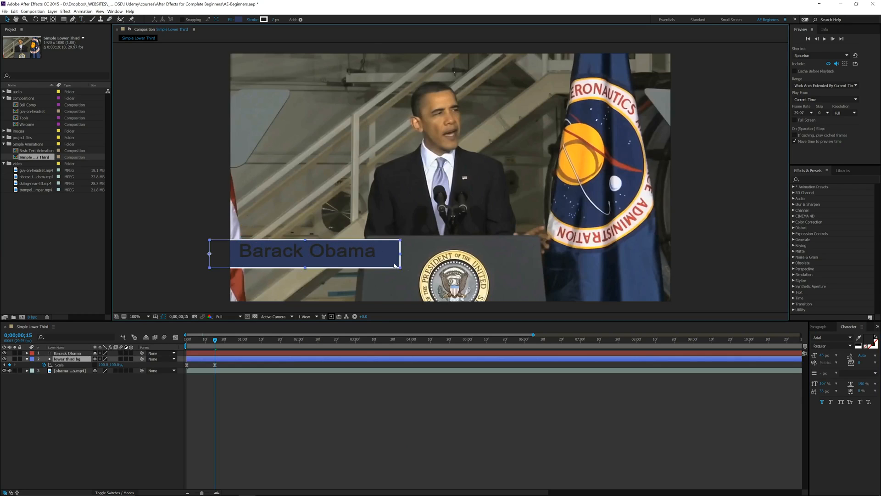
drag(401, 256, 359, 256)
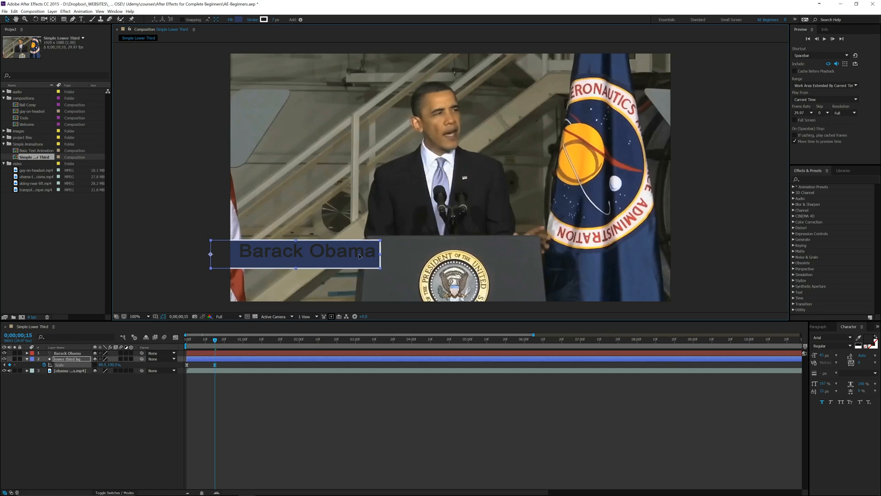
key(ctrl+z)
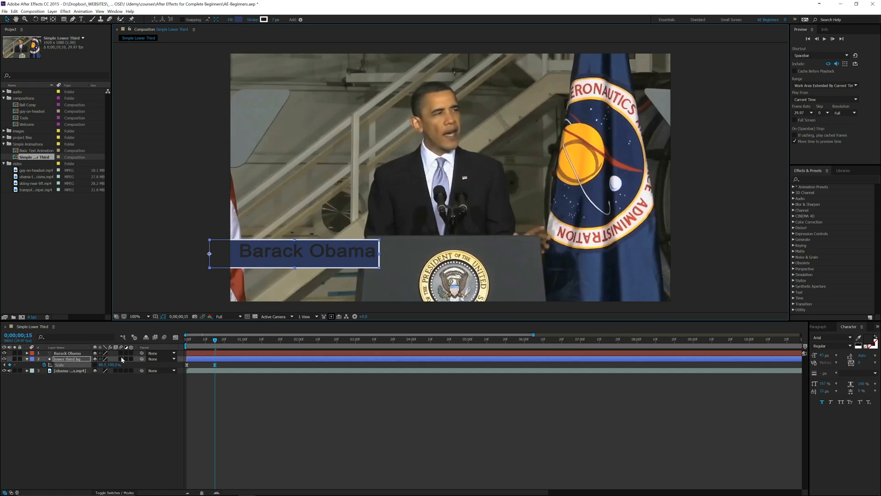
drag(214, 342, 185, 344)
key(space)
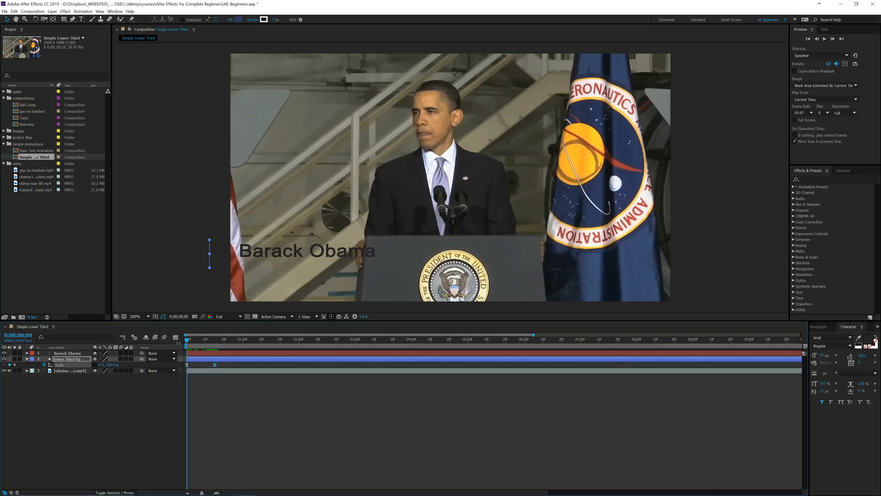
key(space)
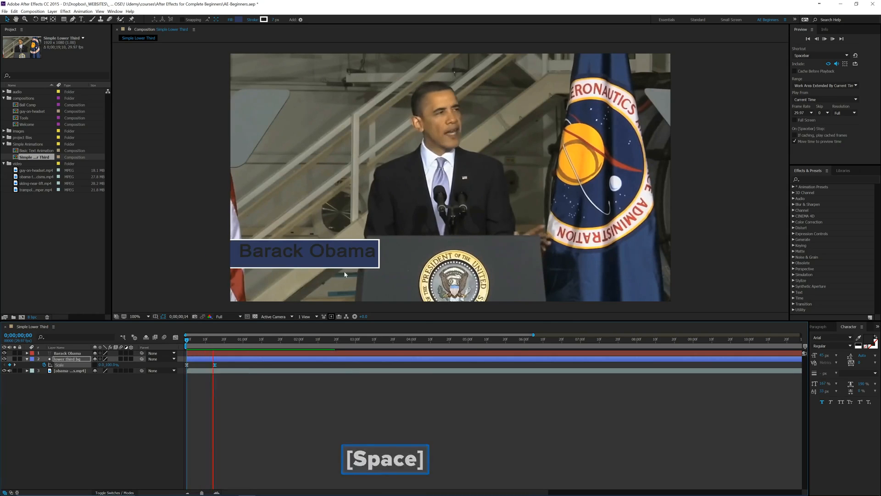
key(space)
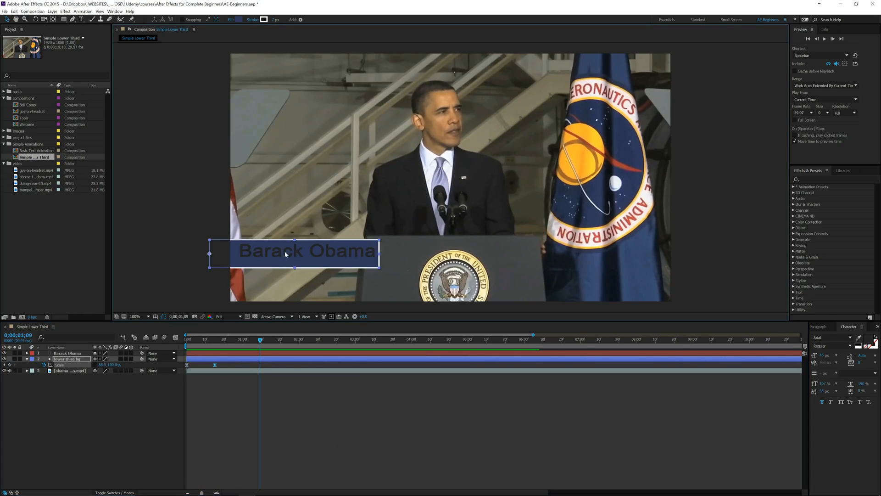
Reduce the "Barack Obama" text layer's font size to 37 px.
click(68, 353)
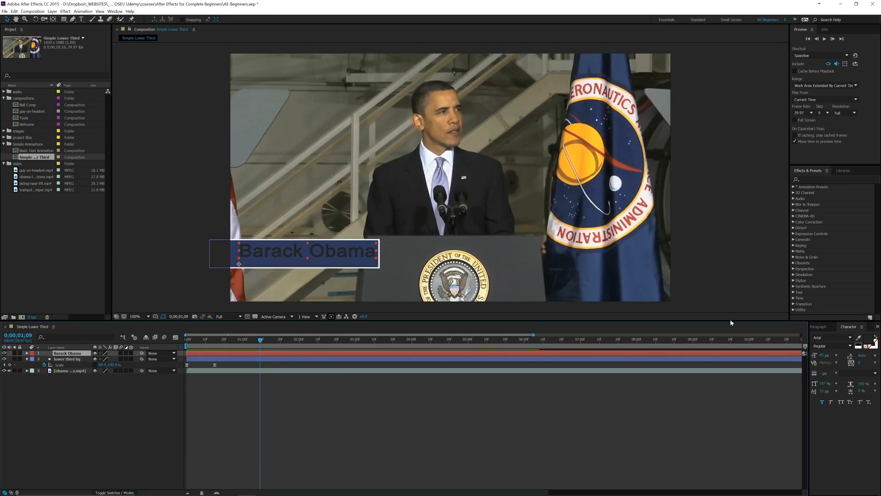
drag(821, 357, 820, 355)
click(300, 255)
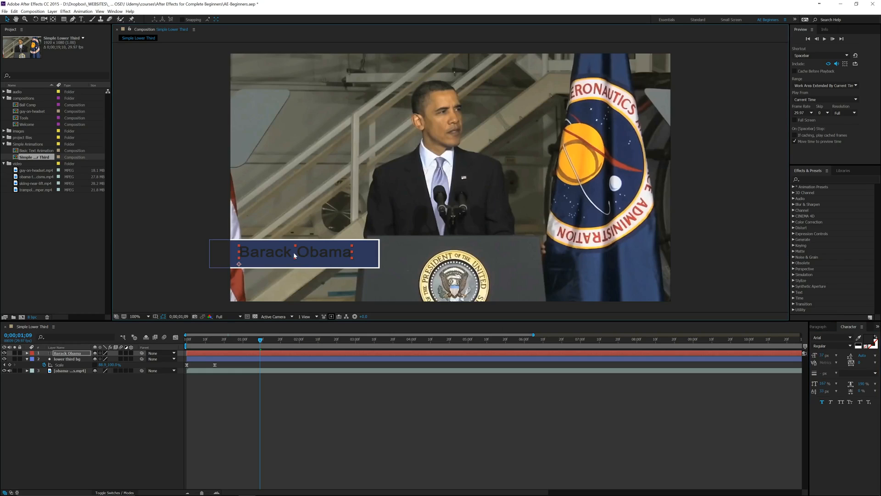
Set only the word "Obama" in the name text to the Arial Bold font style.
key(ctrl+t)
drag(295, 252, 531, 283)
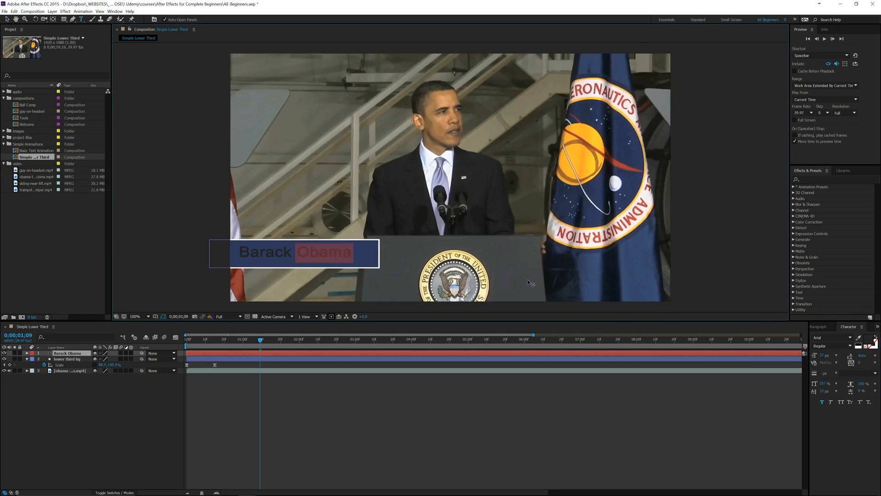
click(852, 349)
click(825, 396)
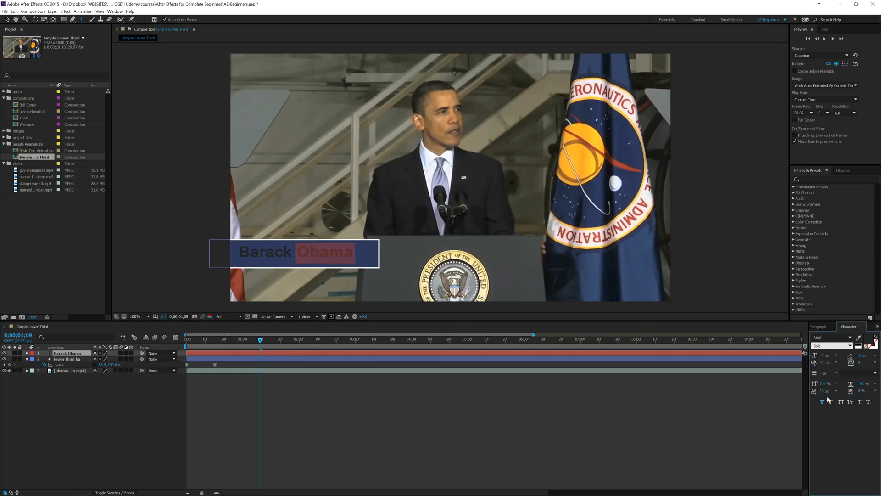
Try the Black font style on the word "Obama" and return it to Bold.
click(847, 345)
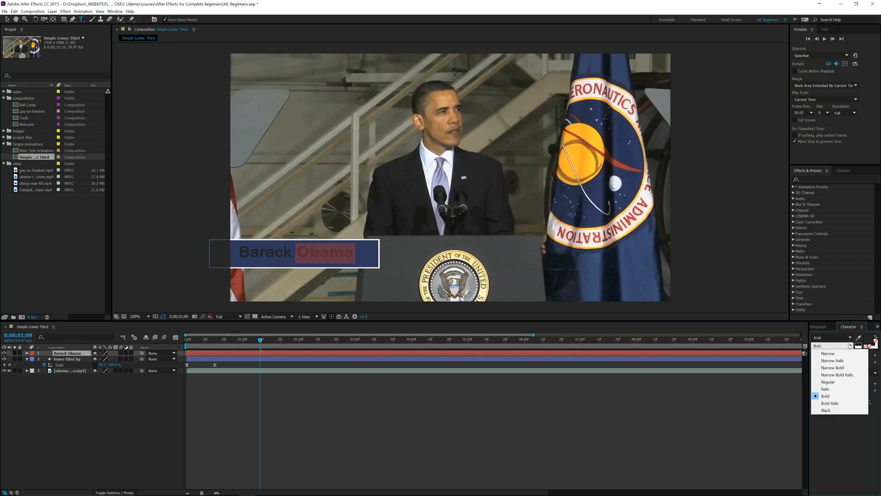
click(826, 410)
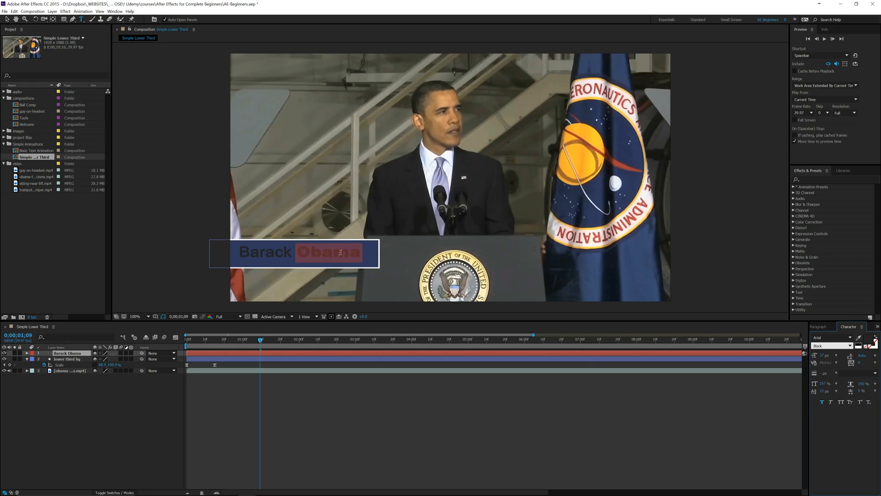
click(341, 252)
drag(297, 253, 362, 253)
click(851, 349)
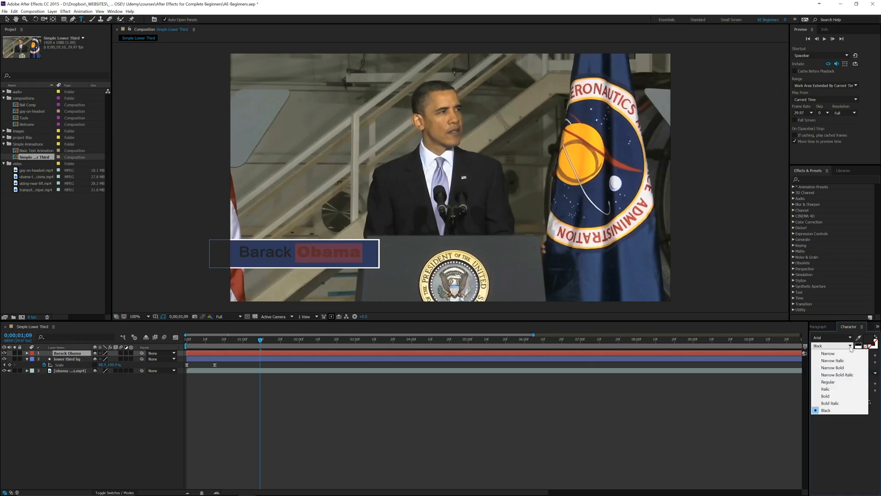
click(826, 391)
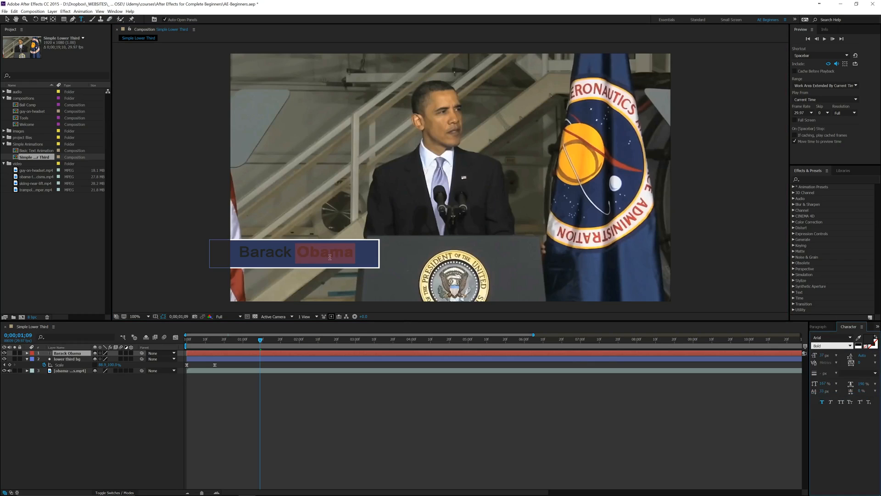
Change the fill color of the whole name text to white (FFFFFF).
click(329, 257)
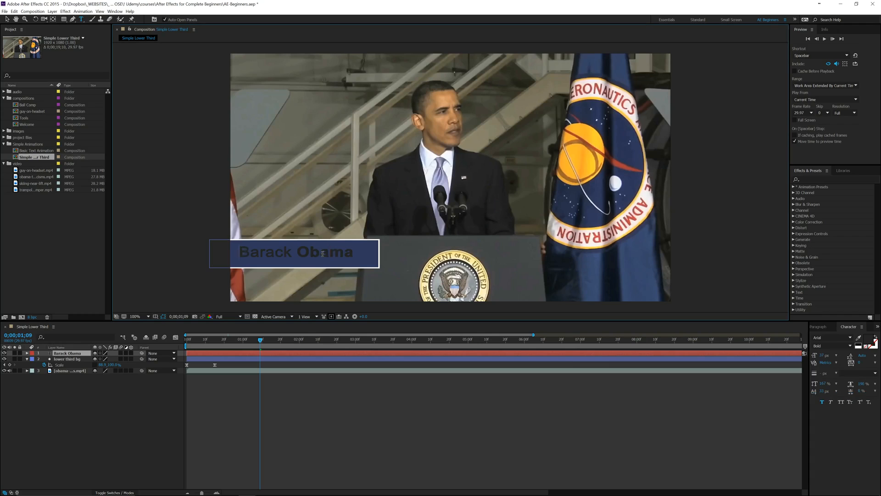
key(ctrl+a)
click(868, 339)
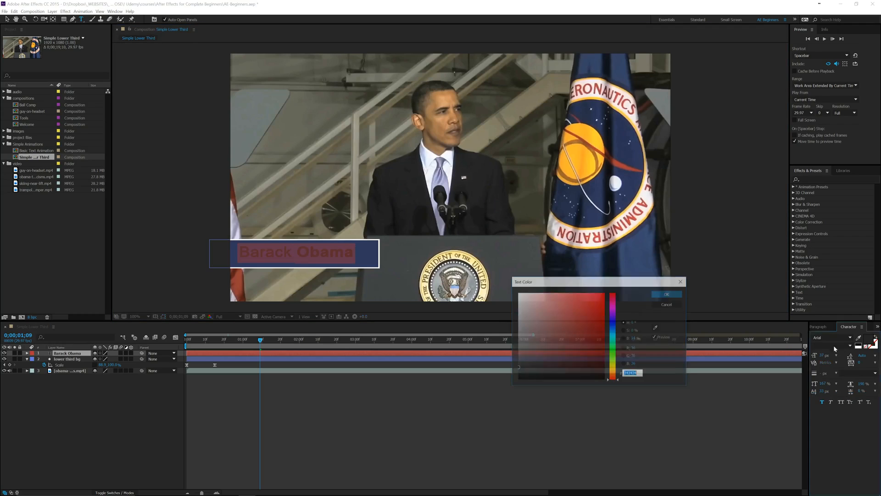
drag(532, 300, 512, 285)
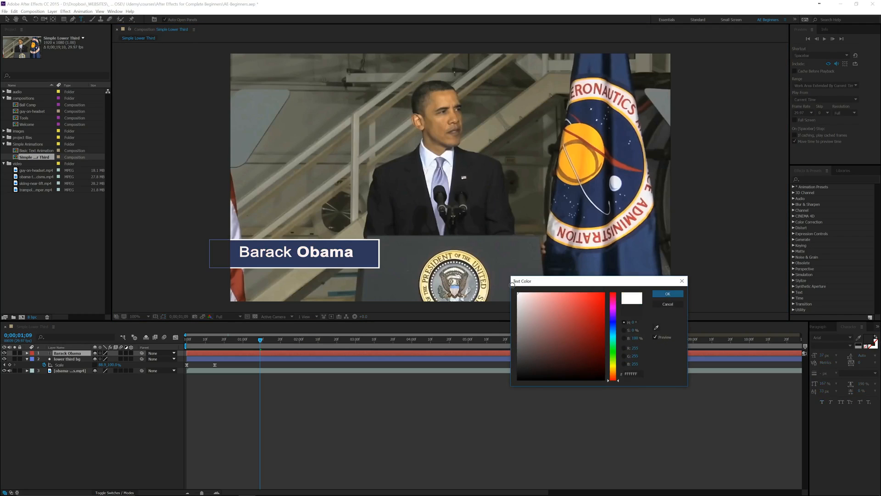
click(668, 293)
click(120, 408)
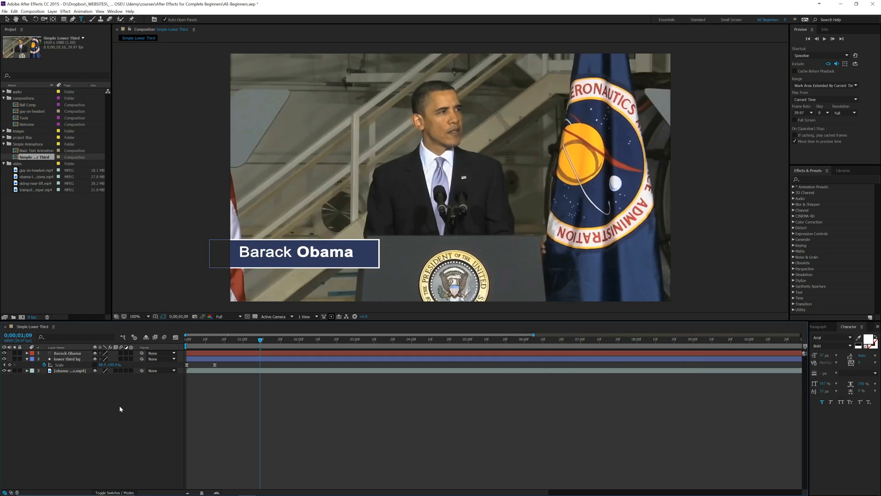
Shift the name text to the right inside the banner, close to its right edge.
key(v)
drag(312, 250, 323, 250)
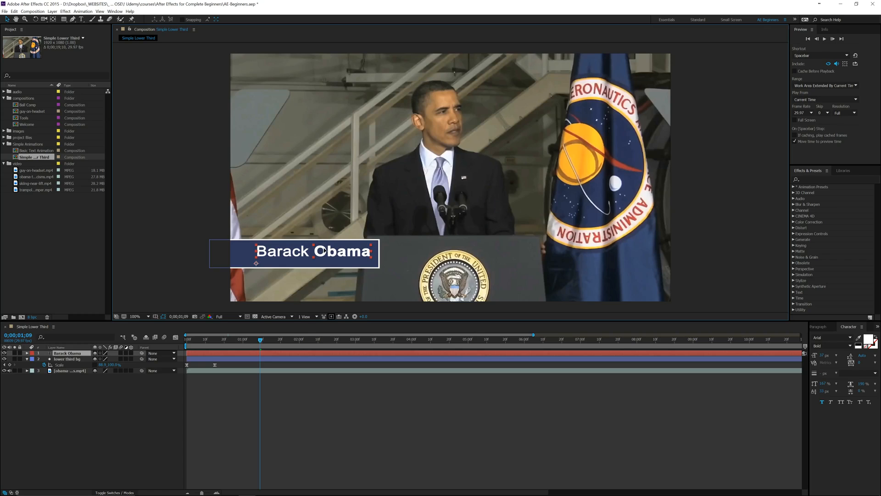
click(134, 428)
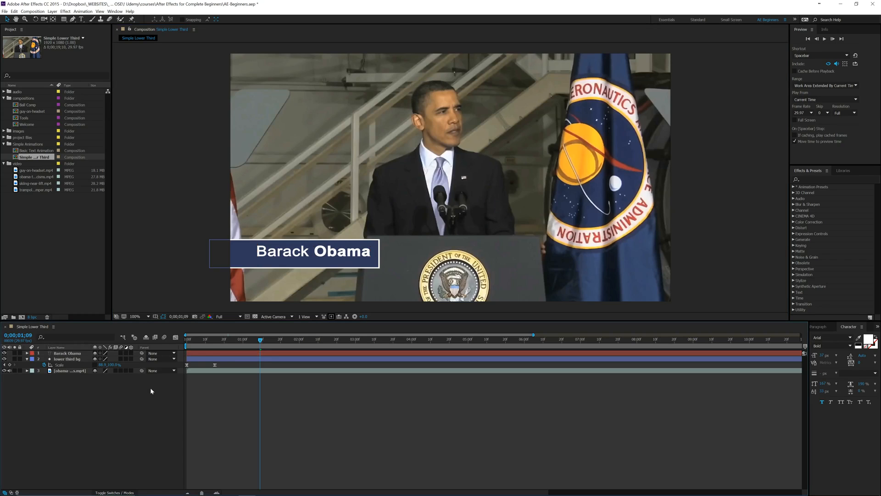
Add a separate text layer reading "President" above the banner.
key(ctrl+t)
click(278, 260)
key(Escape)
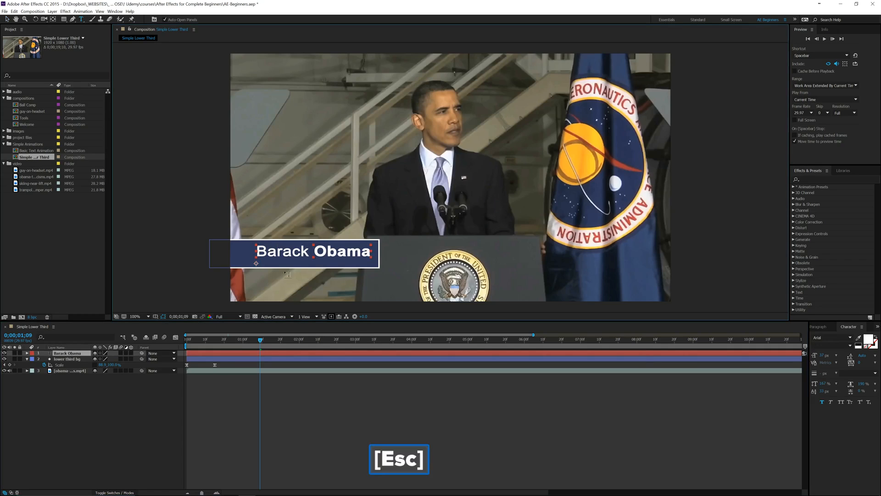
click(289, 236)
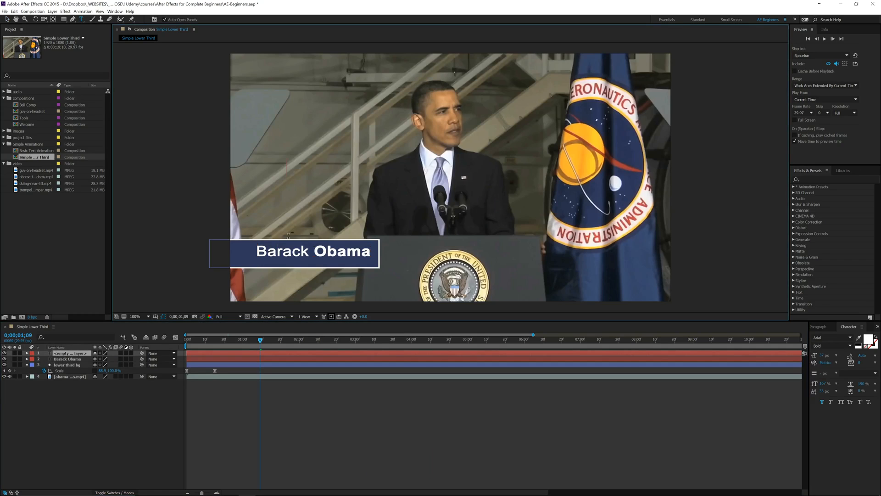
text(Presic)
key(BackSpace)
text(d)
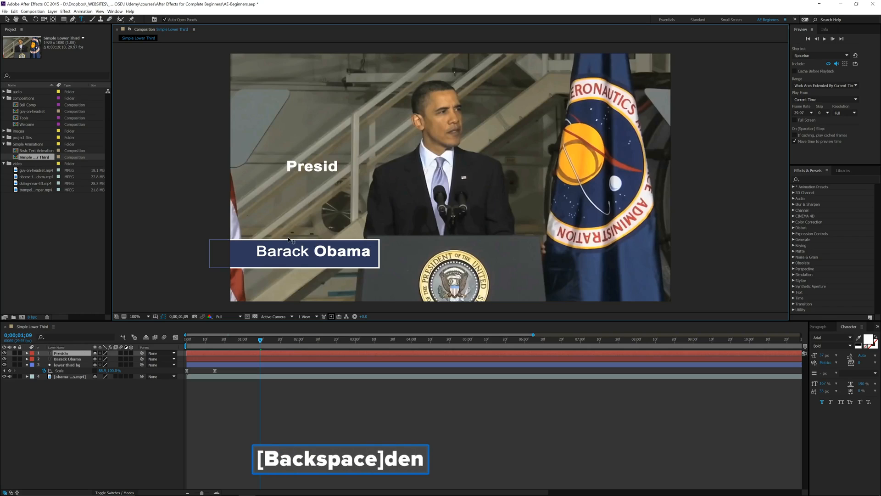
text(ent)
Set the "President" text to the Regular font style.
drag(287, 166, 423, 163)
click(832, 345)
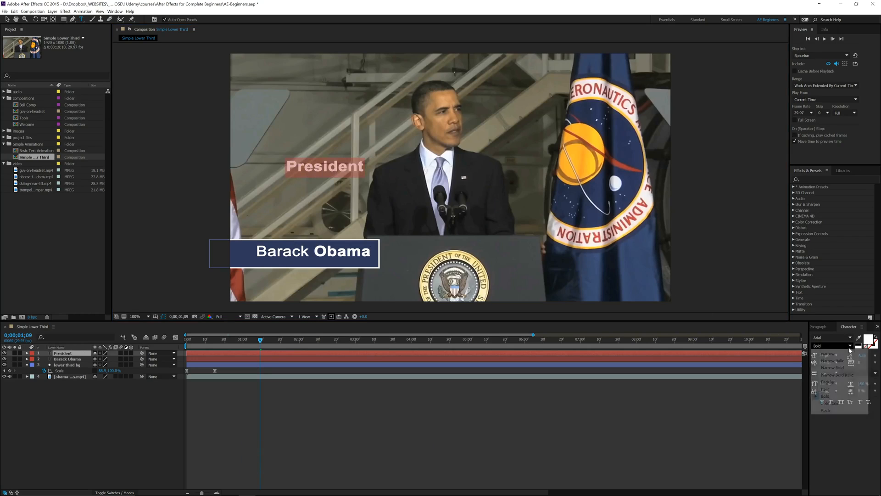
click(834, 382)
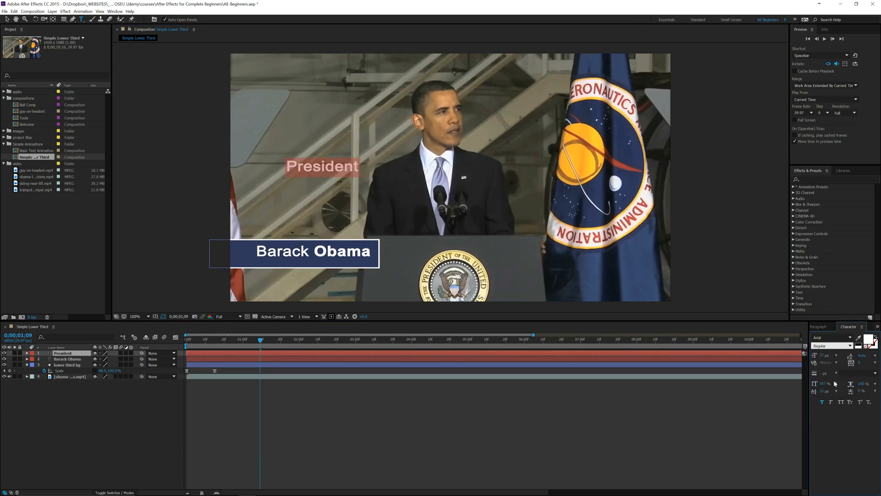
Try the Narrow Italic font style on "President" and switch it back to Regular.
click(854, 346)
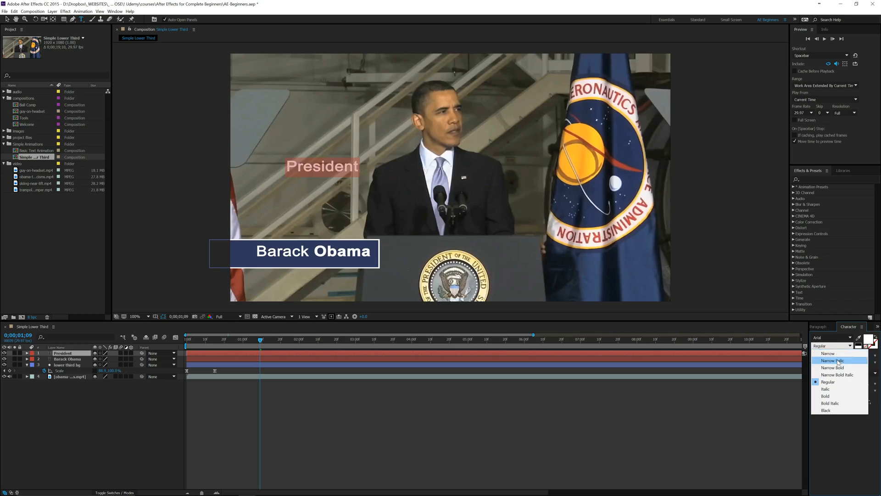
click(836, 361)
click(330, 168)
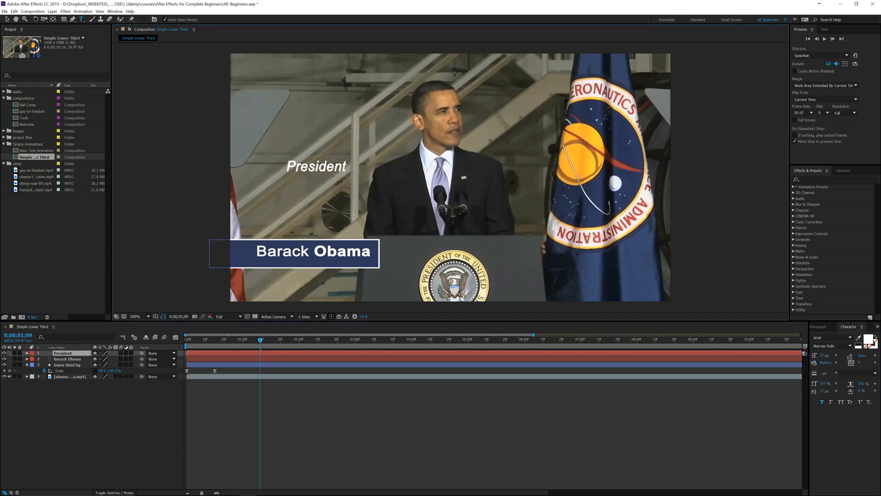
drag(290, 169, 353, 167)
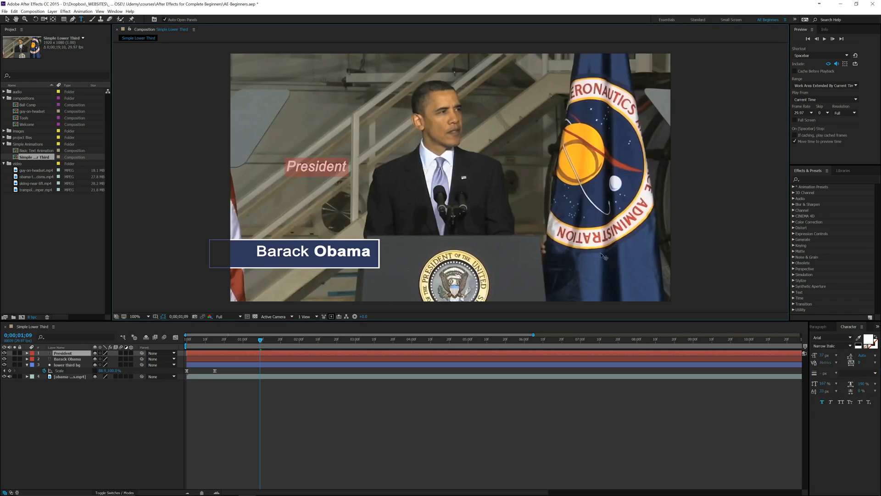
click(850, 346)
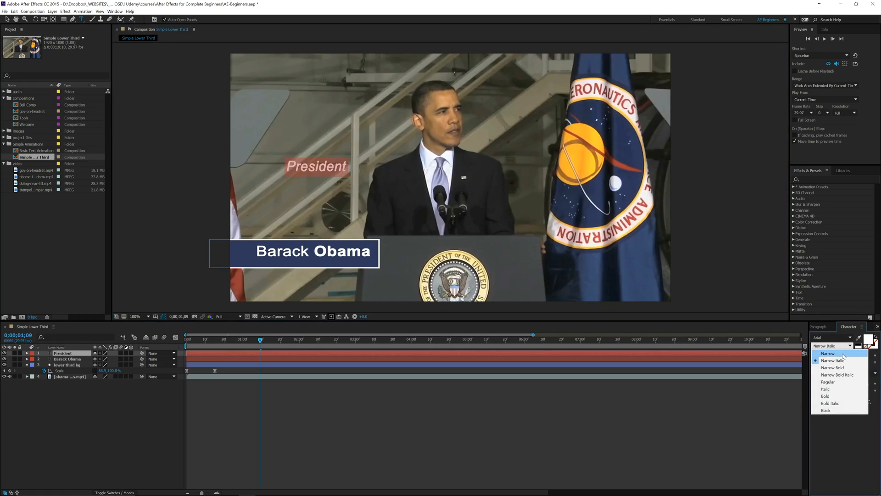
click(829, 382)
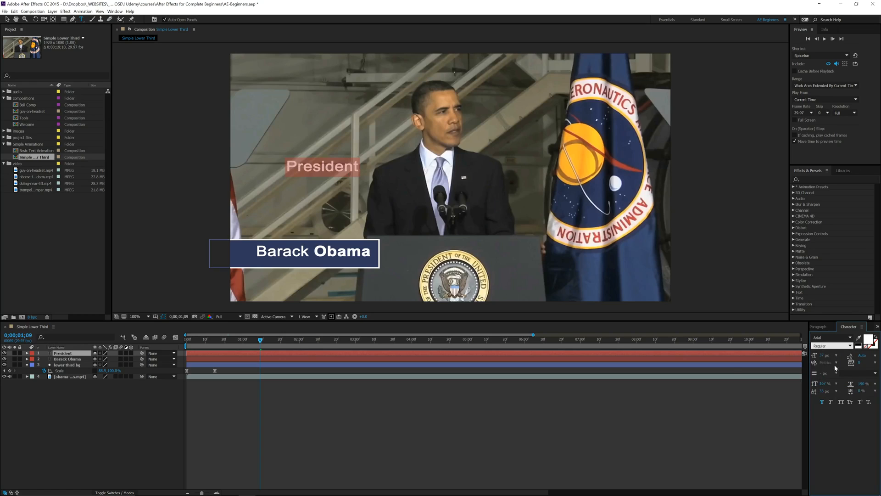
Turn on Faux Italic, turn off Faux Bold and apply the Narrow Italic font style to the "President" text.
click(831, 402)
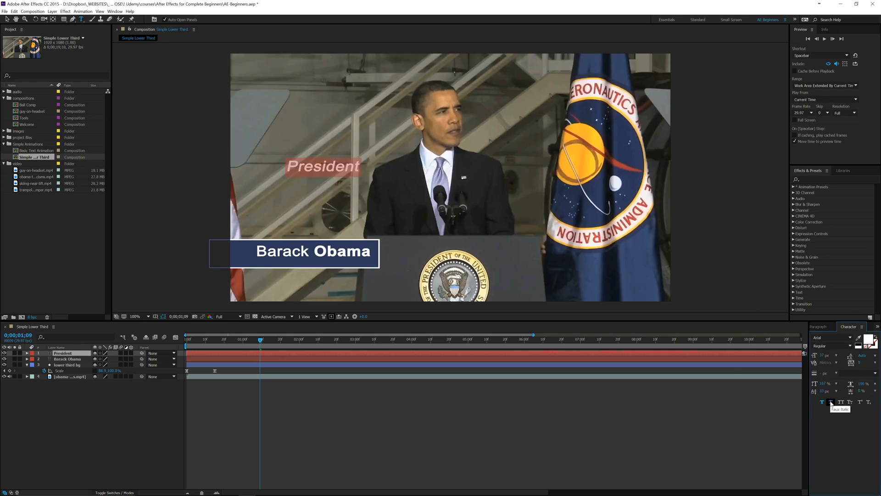
click(822, 402)
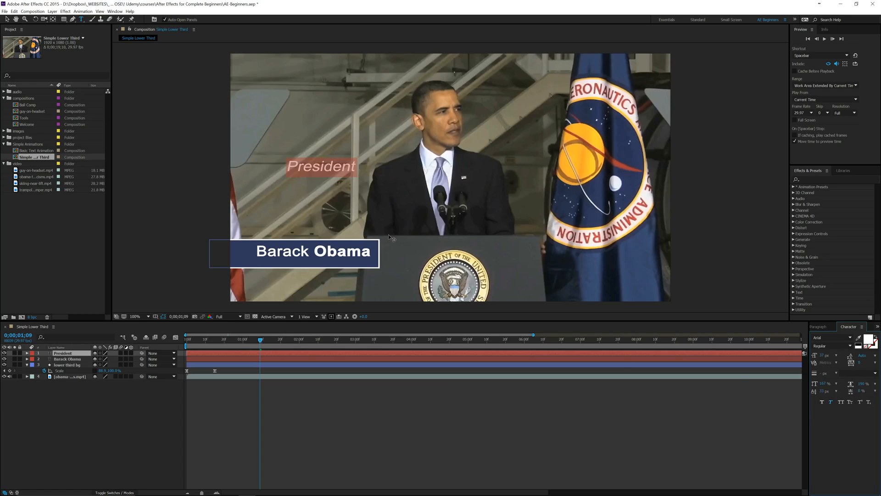
click(850, 345)
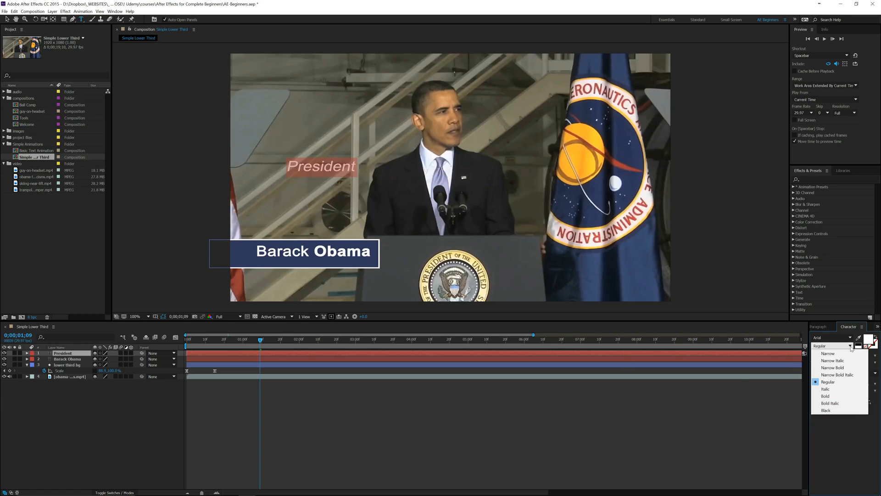
click(842, 361)
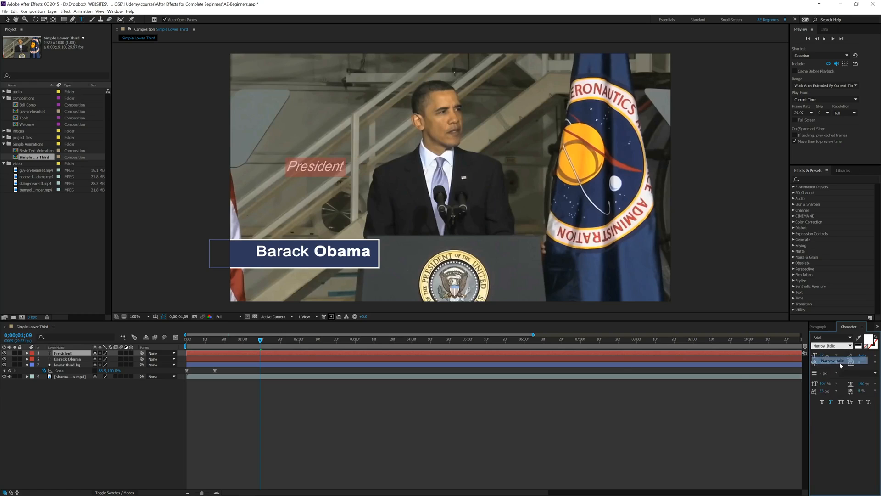
click(326, 171)
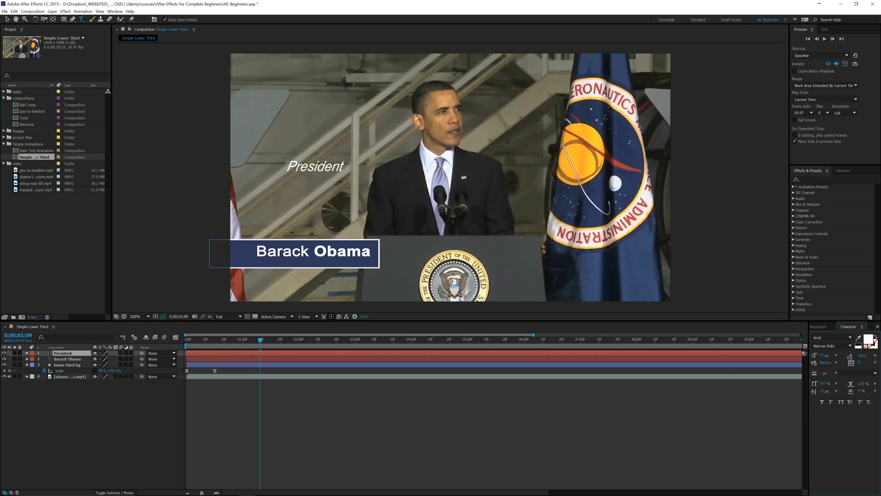
Turn off Faux Italic for the whole "President" text and finish editing it.
drag(290, 166, 377, 172)
click(831, 403)
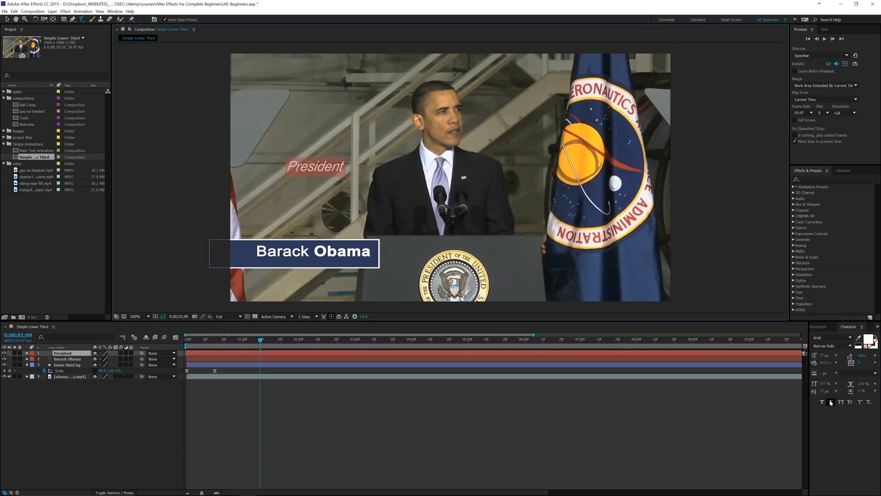
click(303, 170)
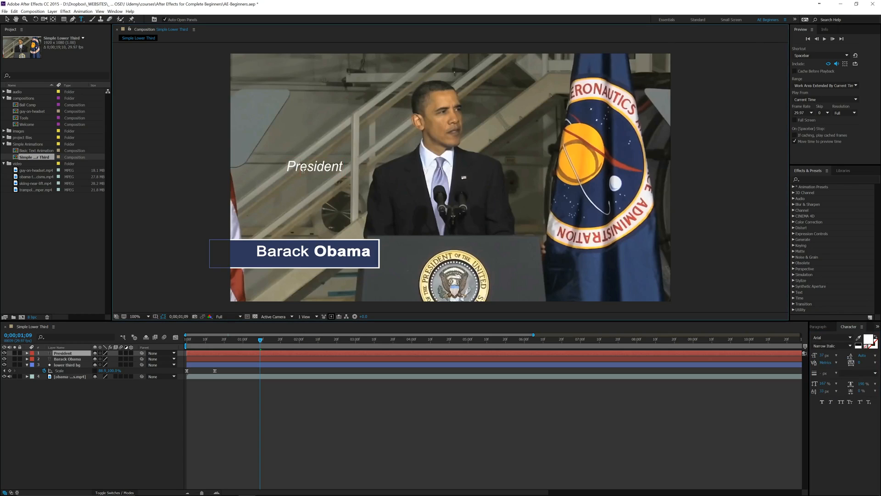
key(ctrl+Return)
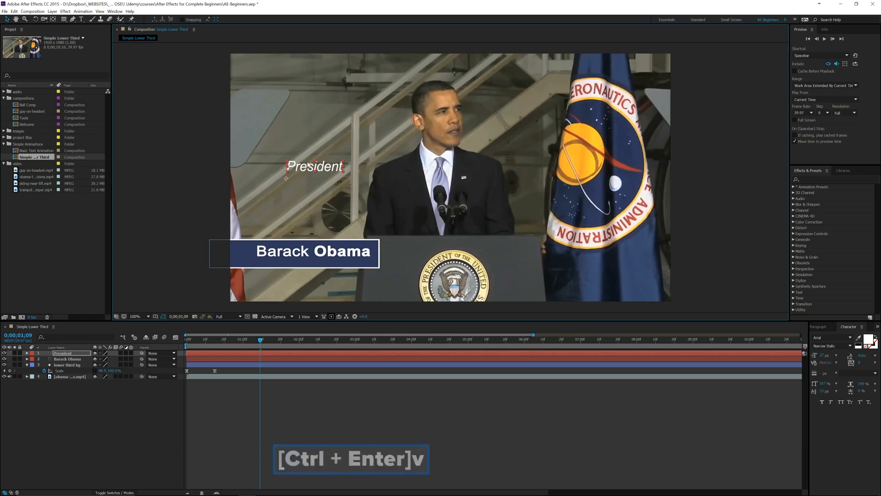
Place the "President" text inside the banner beneath the surname and reduce its font size to fit there.
drag(304, 173, 337, 259)
drag(823, 356, 817, 356)
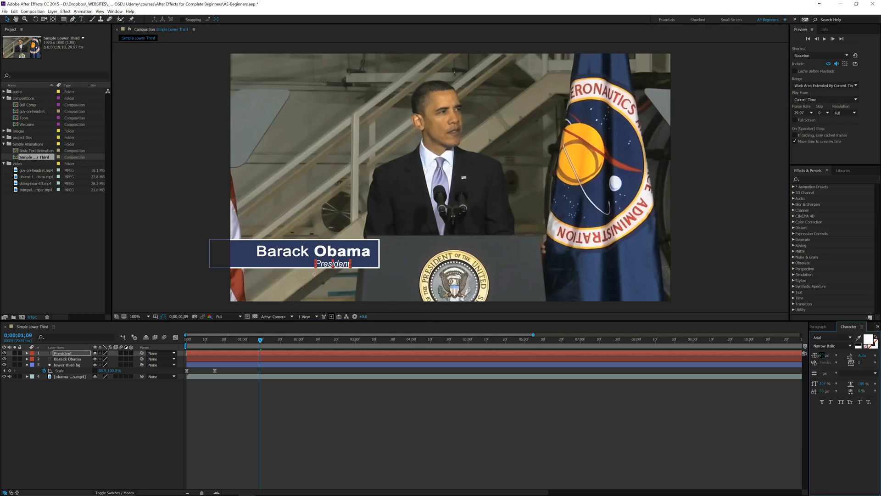
mouse_move(349, 255)
mouse_down()
mouse_move(343, 262)
mouse_move(361, 260)
mouse_up()
Align the name and "President" text layers to each other by their right edges.
shift+click(351, 249)
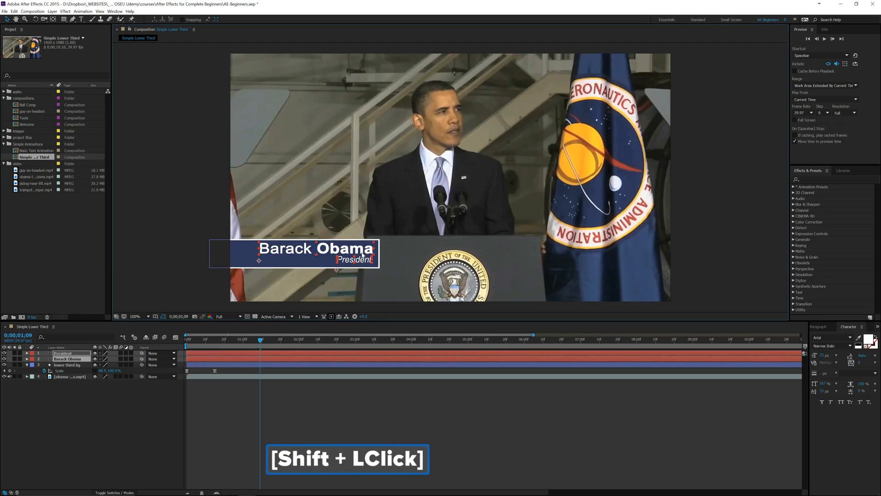
click(877, 327)
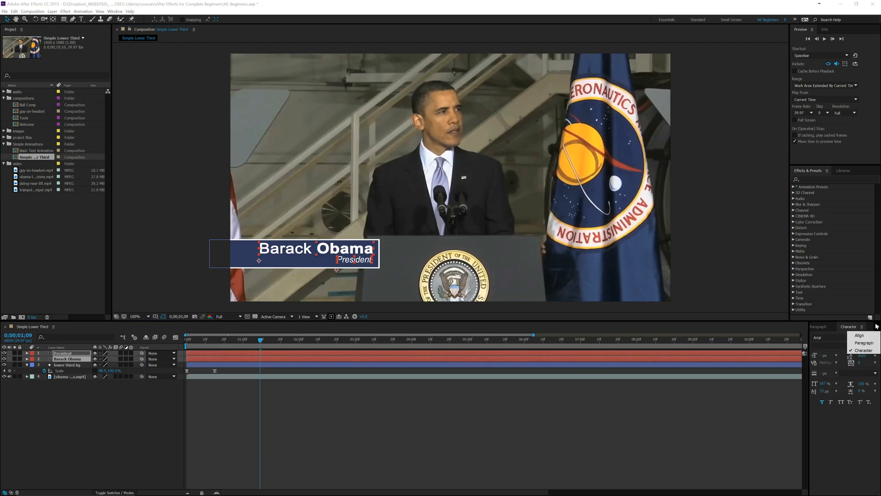
click(863, 335)
click(840, 344)
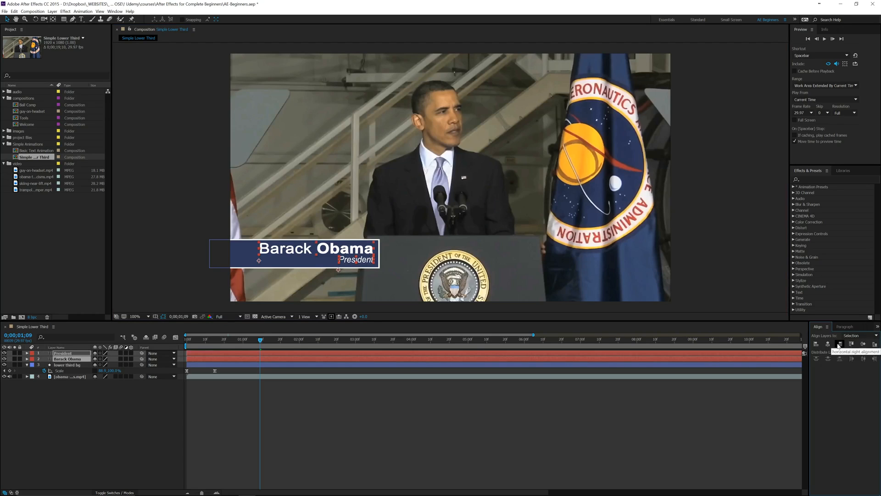
click(117, 432)
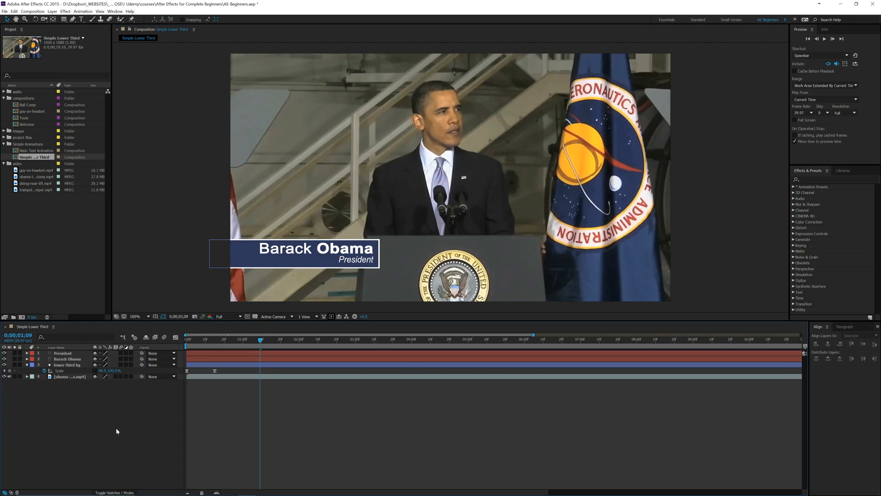
Nudge the "President" text slightly down and set its layer opacity to 75%.
click(350, 263)
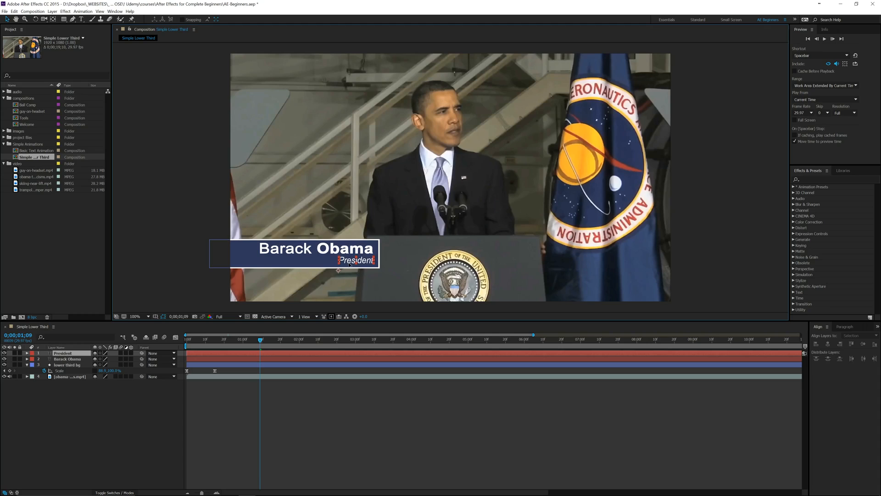
shift+click(350, 263)
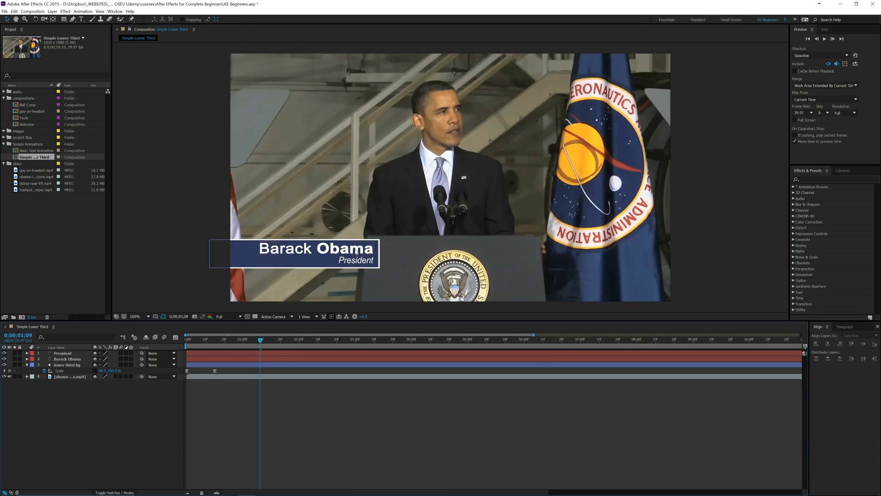
click(358, 261)
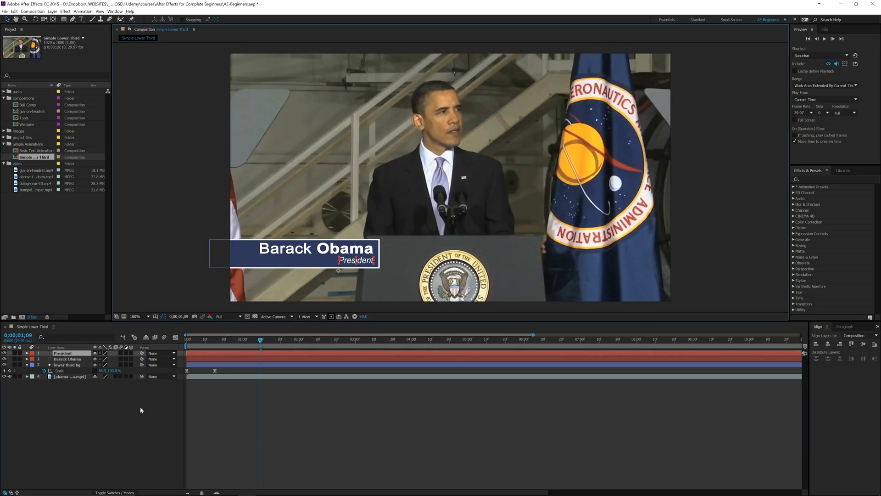
key(t)
click(98, 358)
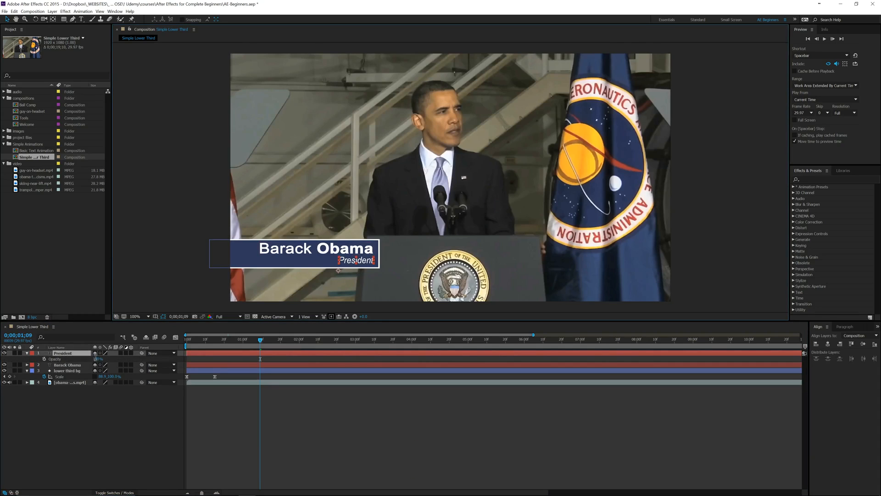
text(75)
key(Return)
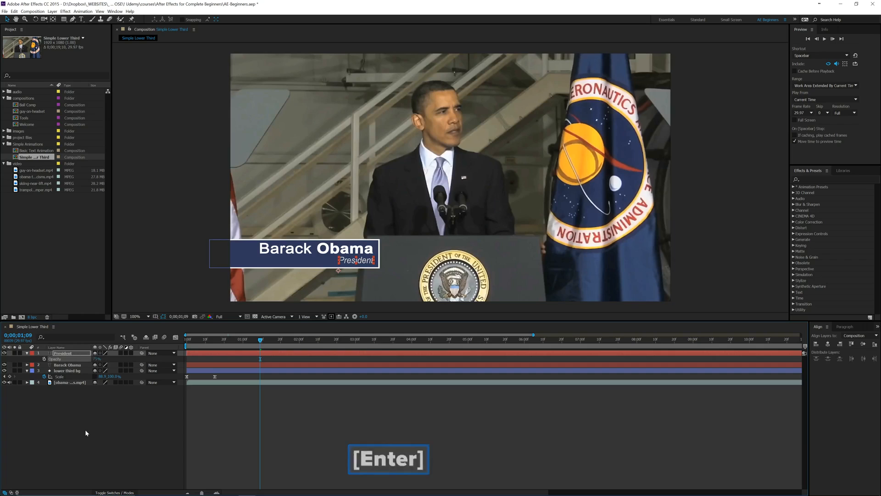
click(86, 434)
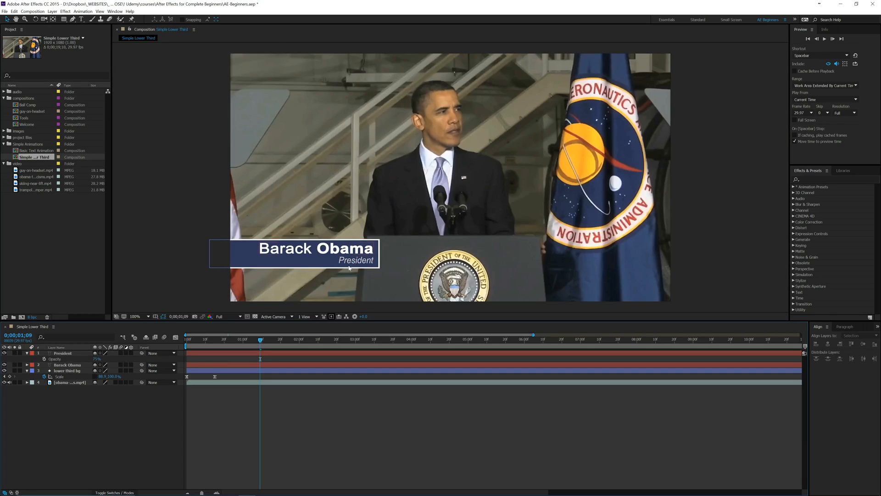
Stretch the lower third bg shape slightly taller around the text at 0;00;01;09.
click(246, 267)
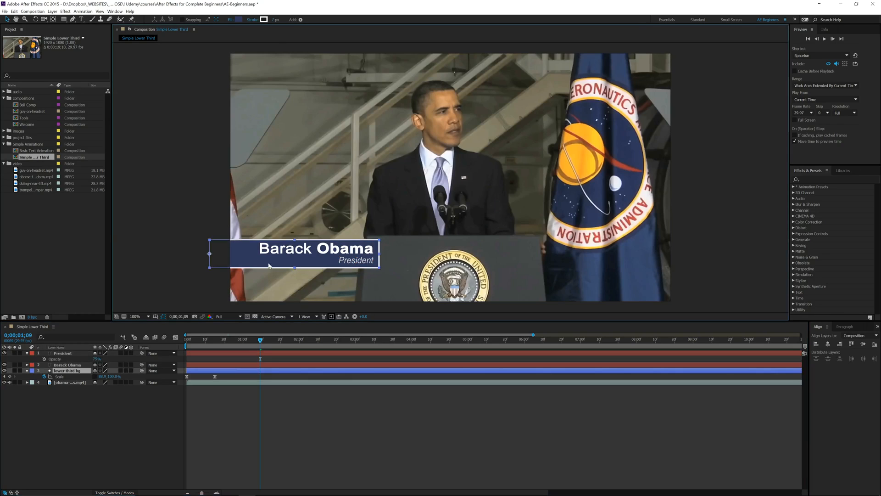
drag(295, 269, 294, 271)
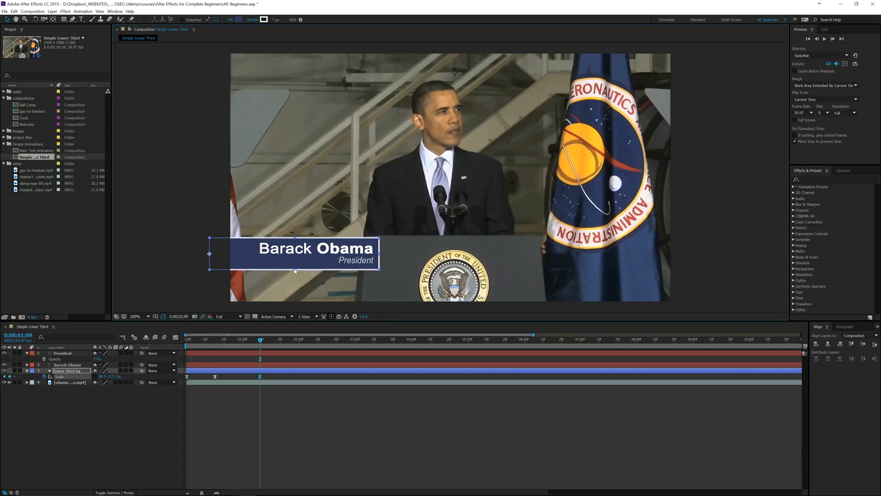
click(123, 430)
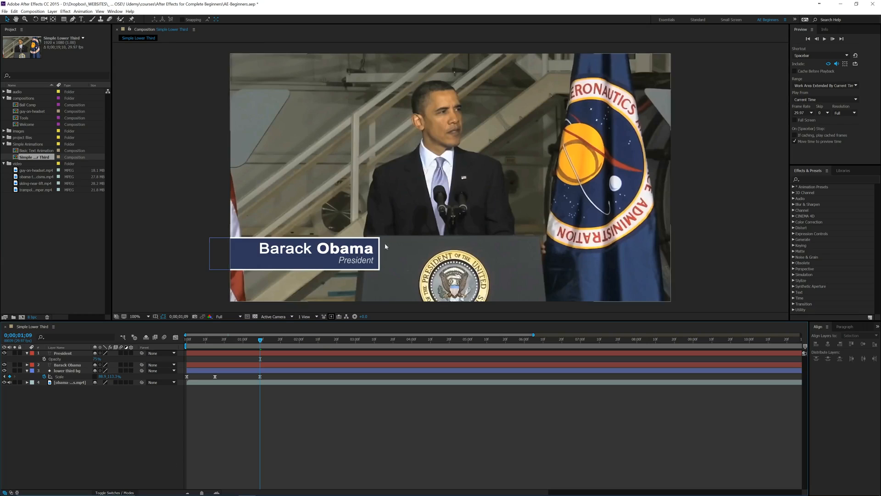
Add a Stroke layer style to the lower third bg layer.
click(65, 370)
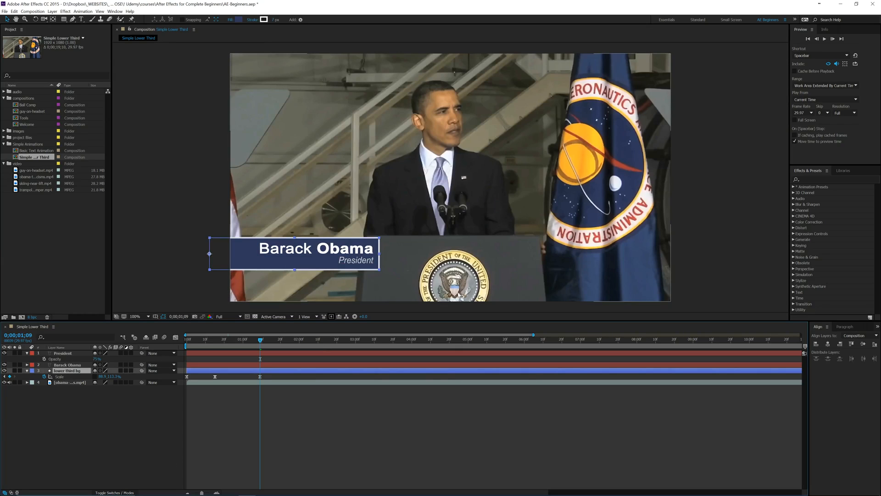
right_click(72, 372)
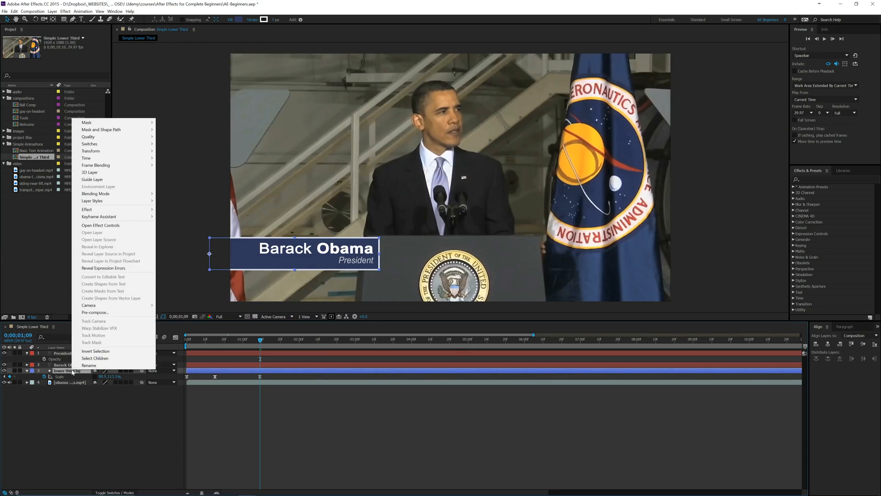
mouse_move(112, 200)
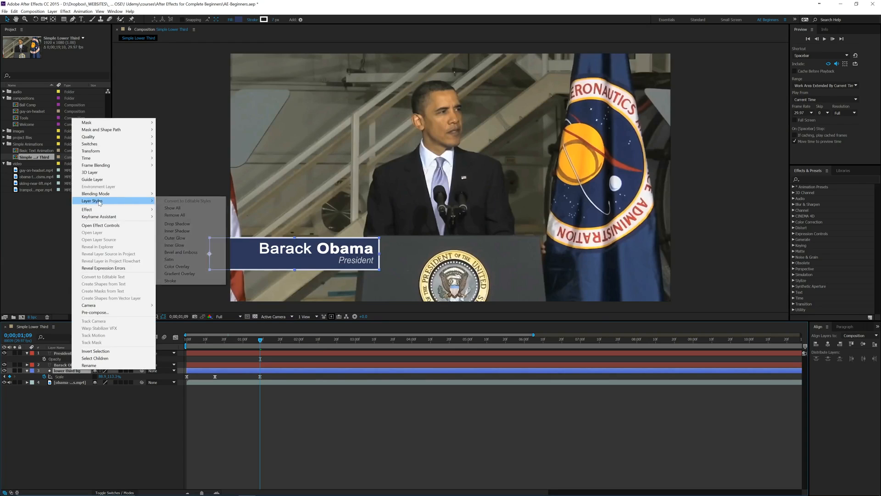
click(178, 280)
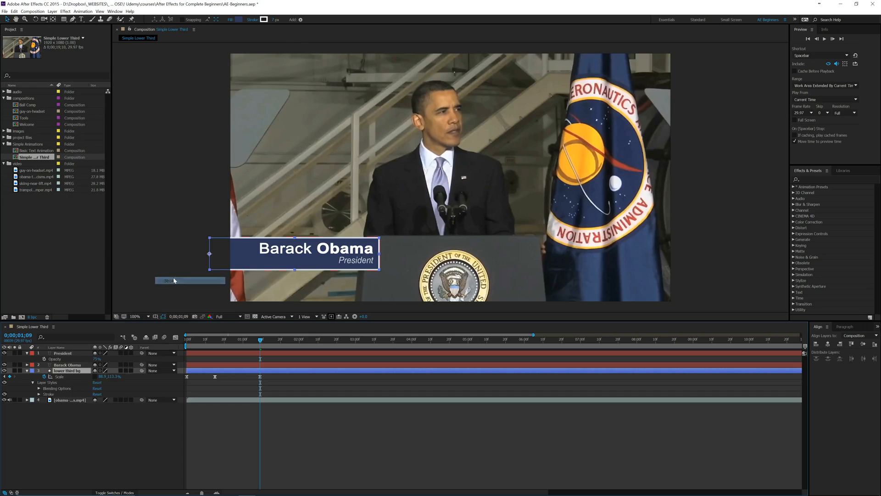
click(290, 395)
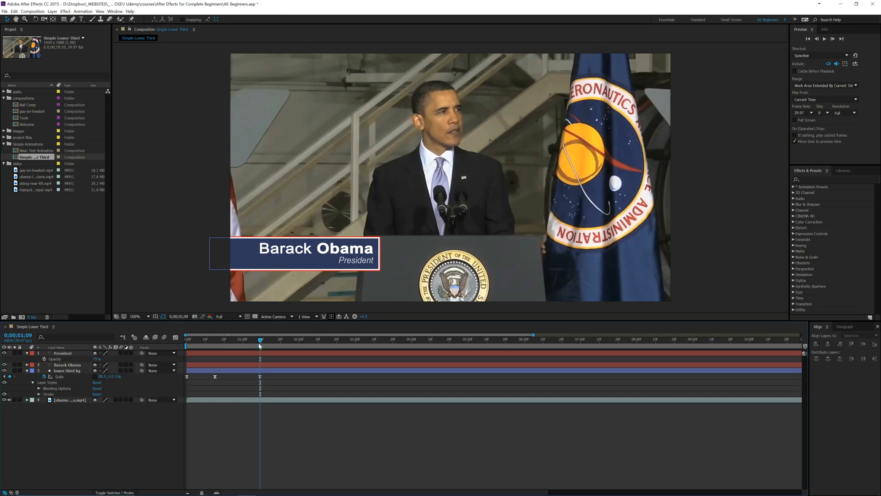
Preview the lower third animation from the start of the composition.
drag(244, 345, 175, 348)
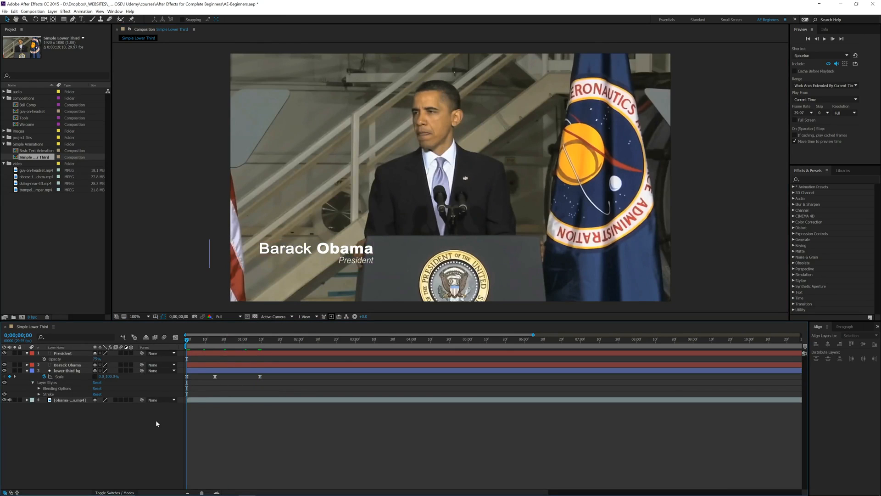
key(space)
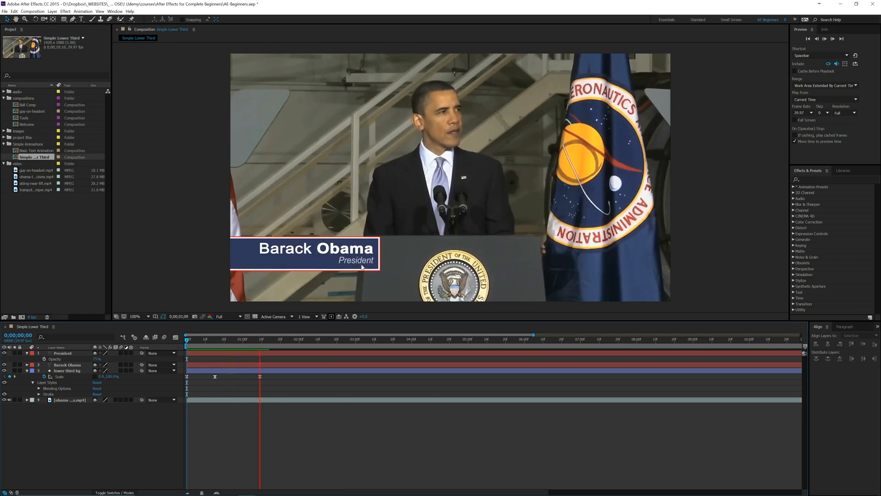
key(space)
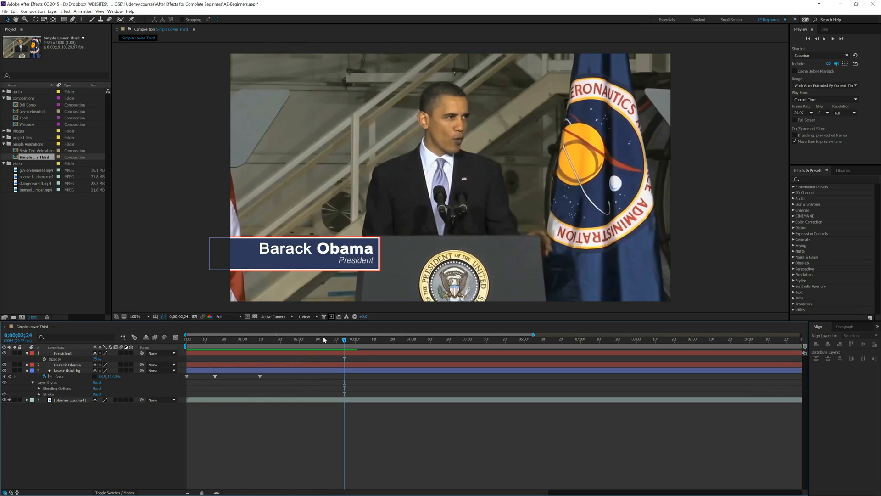
Delete the extra third Scale keyframe at 0;00;01;09 on the lower third bg layer.
drag(344, 341, 280, 348)
key(j)
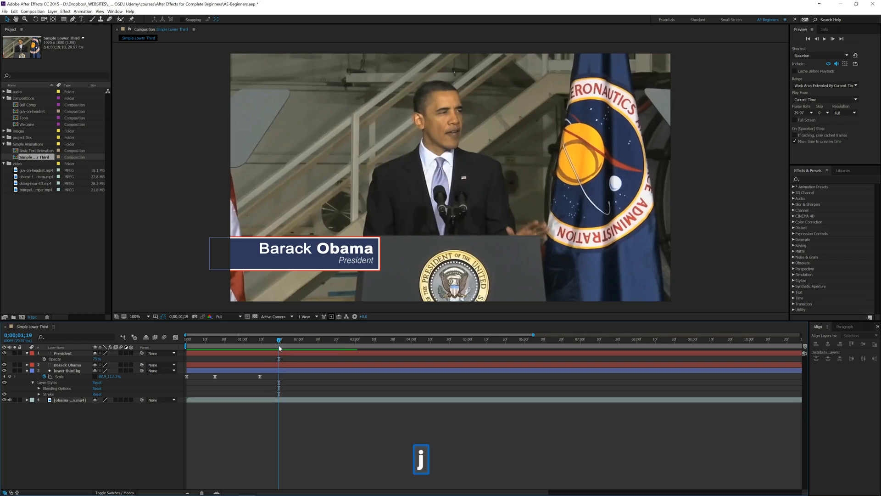
click(216, 377)
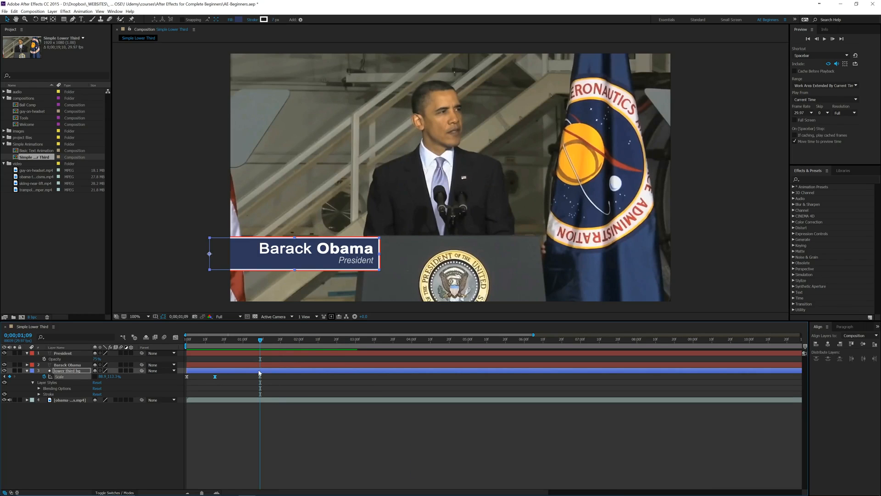
key(k)
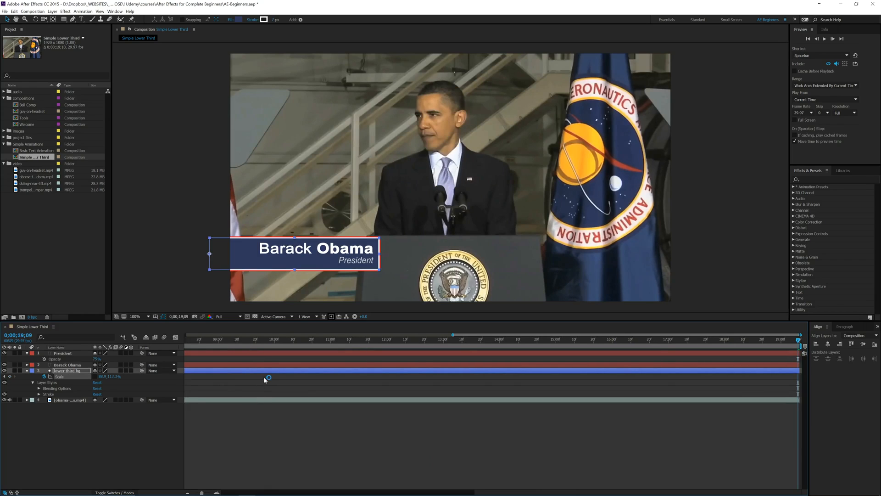
key(space)
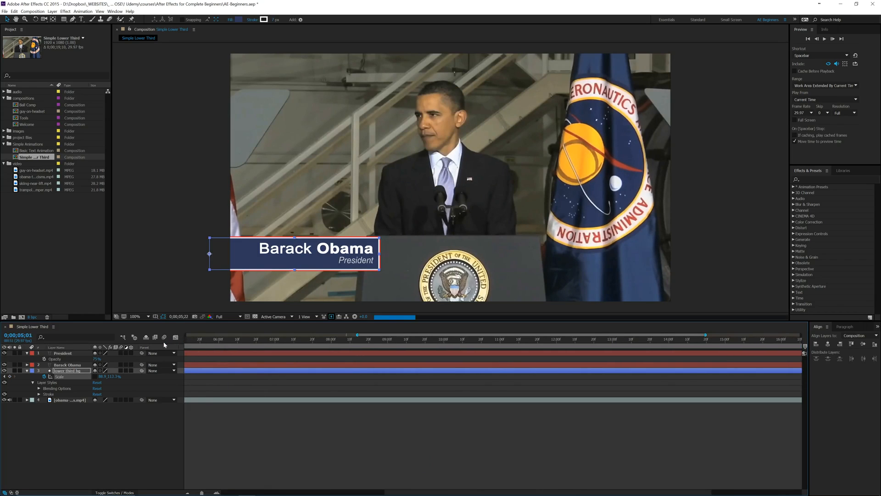
click(334, 339)
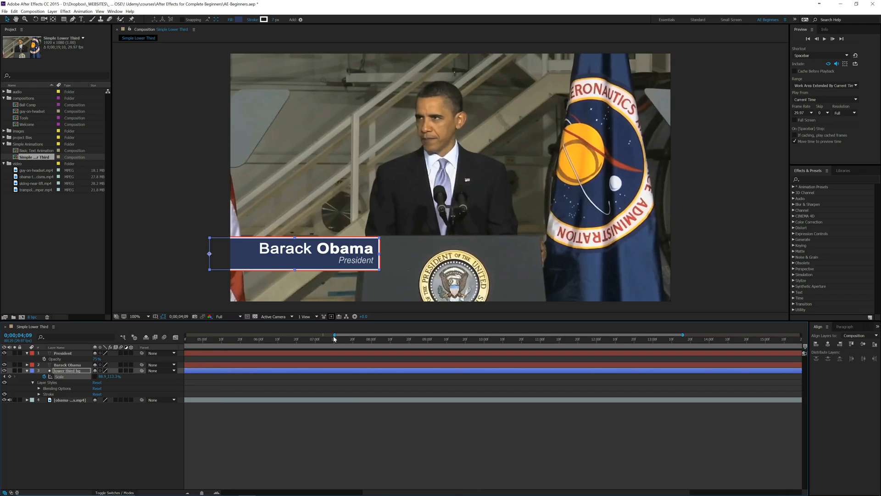
drag(323, 335, 185, 335)
drag(261, 346, 231, 347)
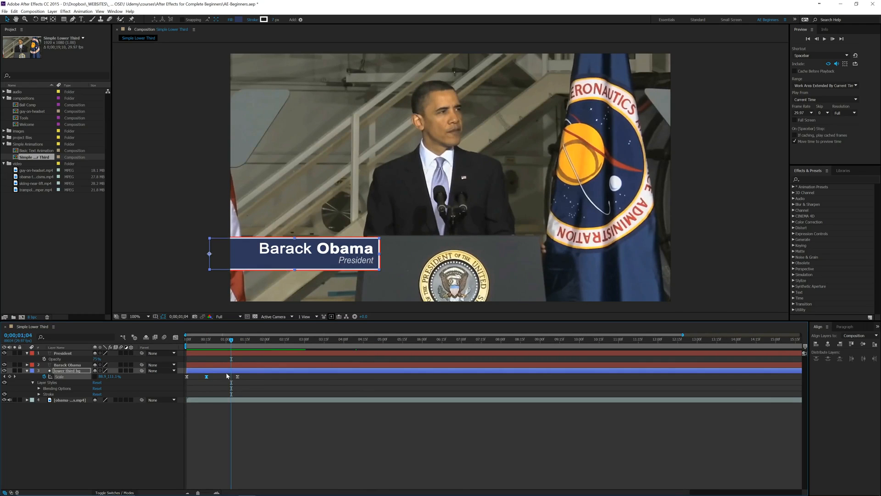
key(Delete)
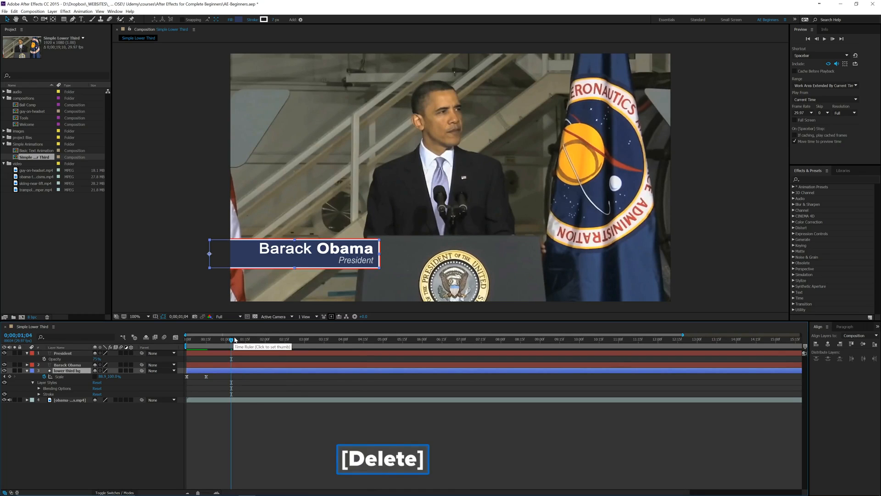
Stretch the lower third bg shape vertically on its second Scale keyframe at 0;00;00;15, leaving more room around both text lines.
drag(231, 346, 208, 346)
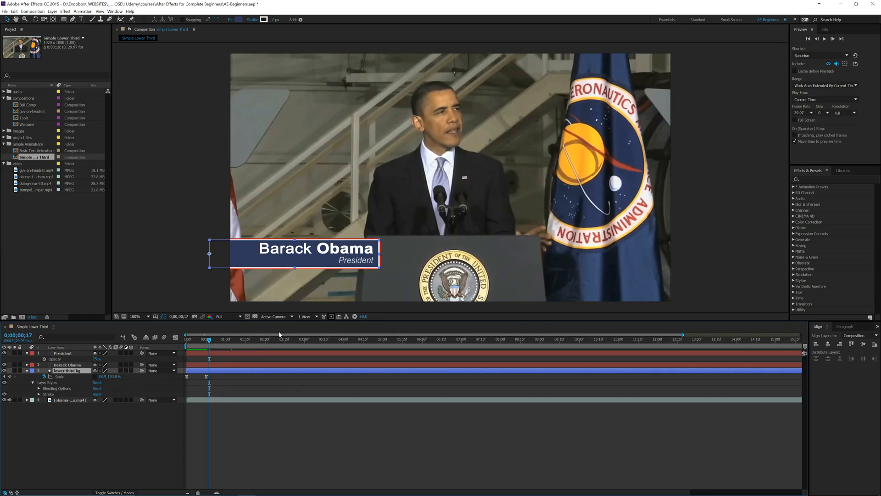
key(j)
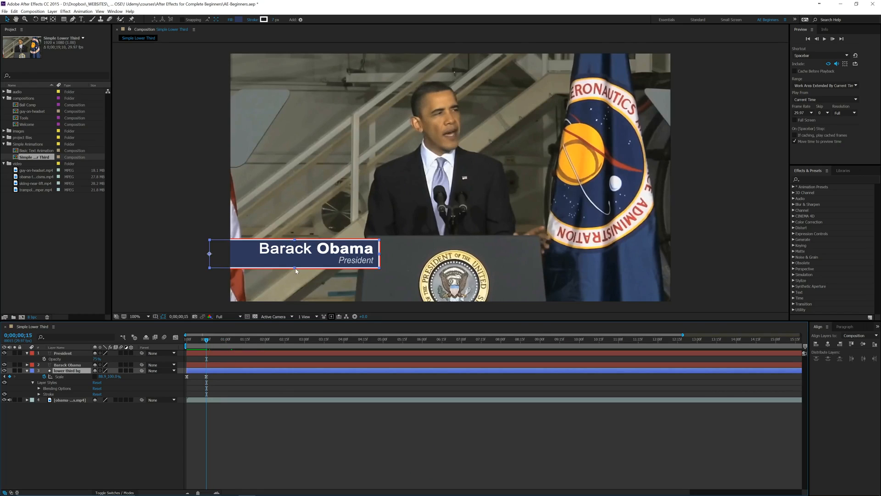
drag(296, 271, 294, 273)
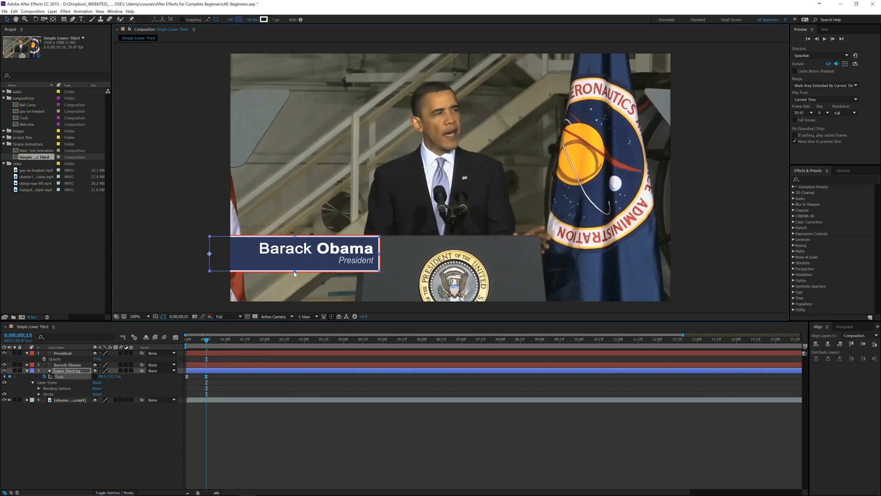
Preview the resized banner's growth animation from the start of the composition.
click(139, 450)
key(Home)
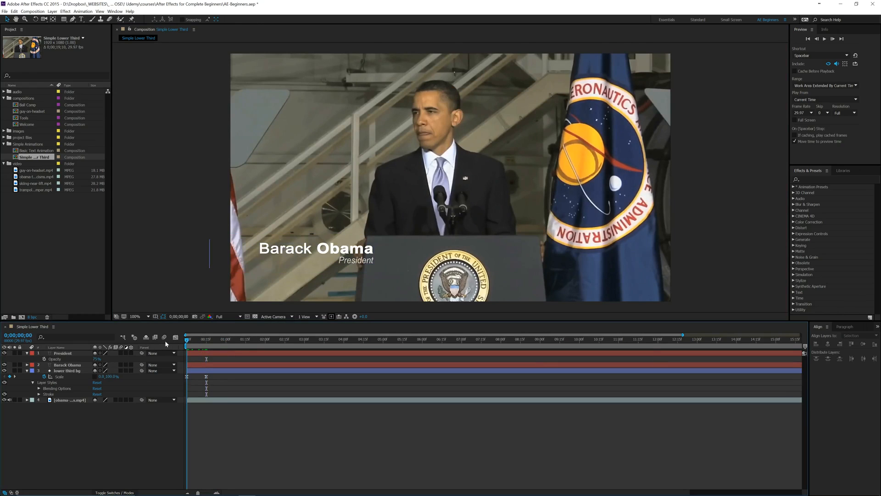
key(space)
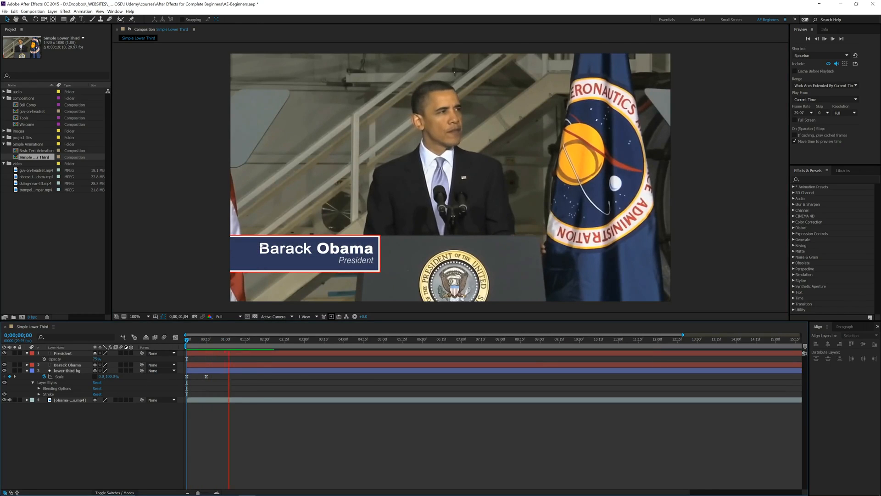
key(space)
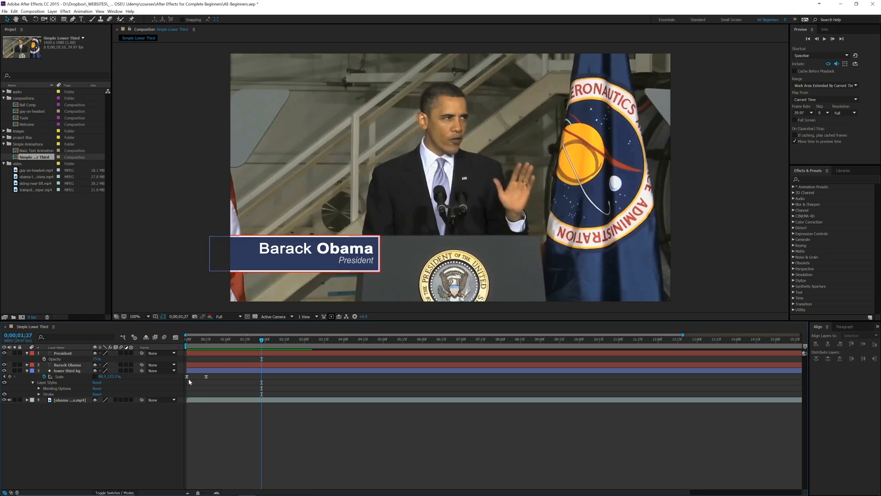
Set the lower third bg layer's vertical Scale to 125% on its second keyframe at 0;00;00;15.
key(j)
key(j)
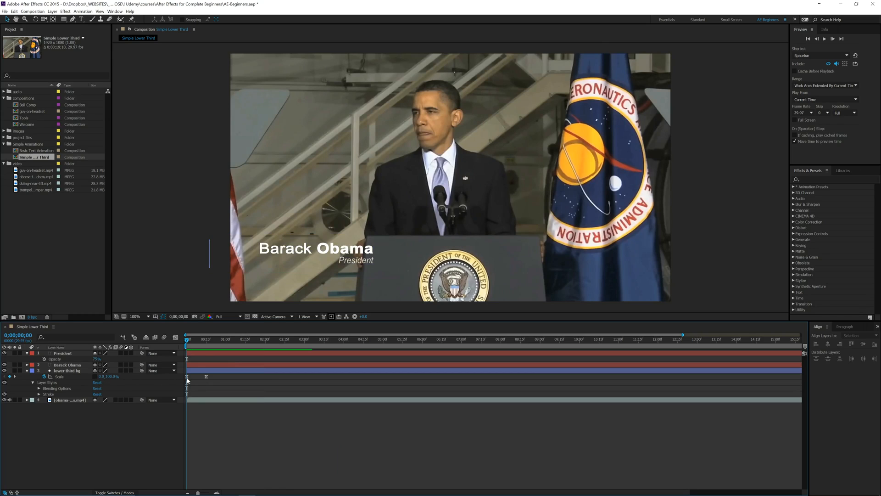
key(k)
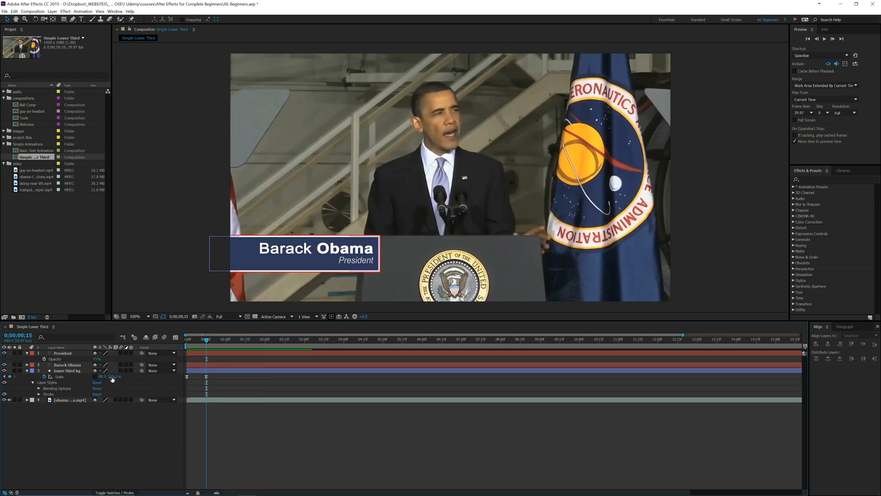
key(j)
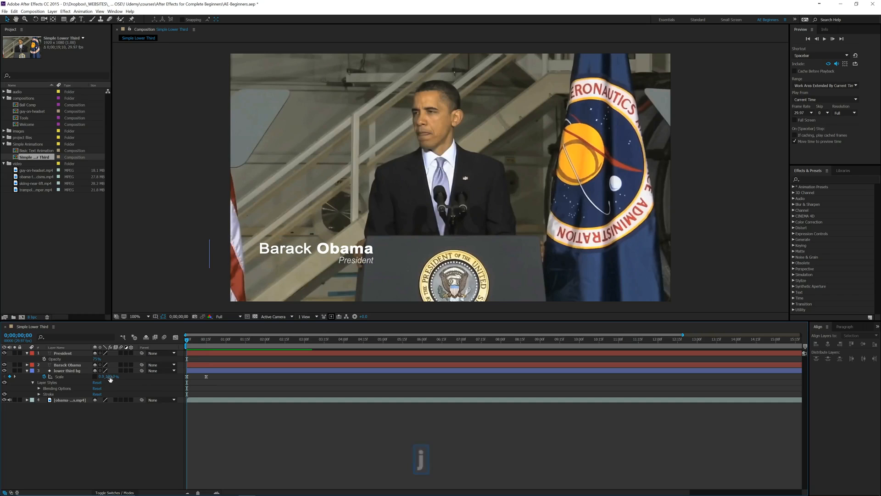
key(k)
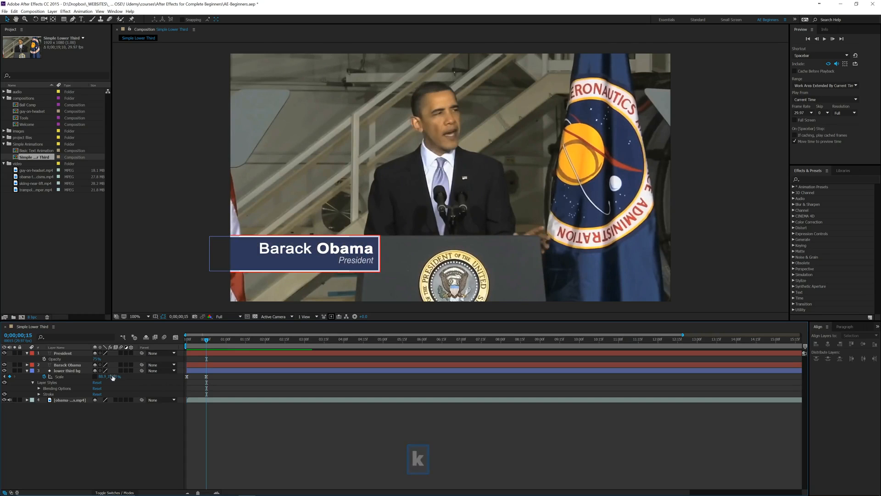
click(114, 376)
text(12)
key(Return)
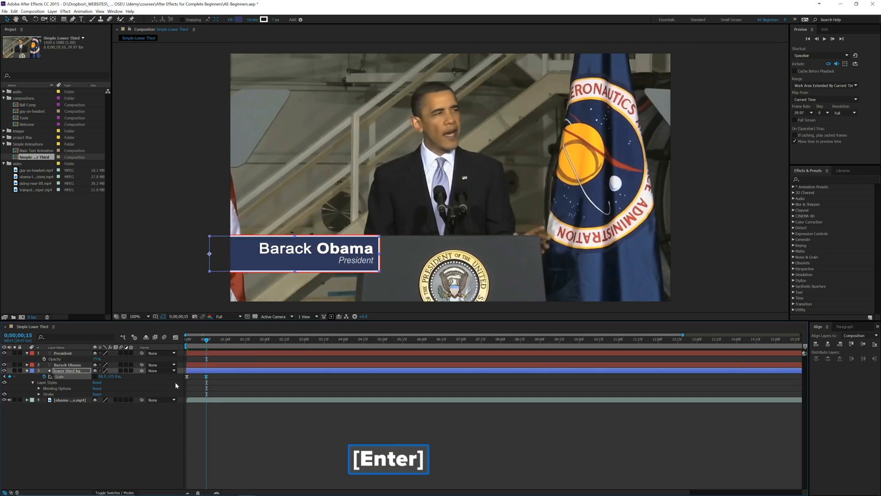
Set the lower third bg layer's vertical Scale to 125% on its first keyframe at 0;00;00;00 and preview the animation.
key(j)
click(114, 376)
text(12)
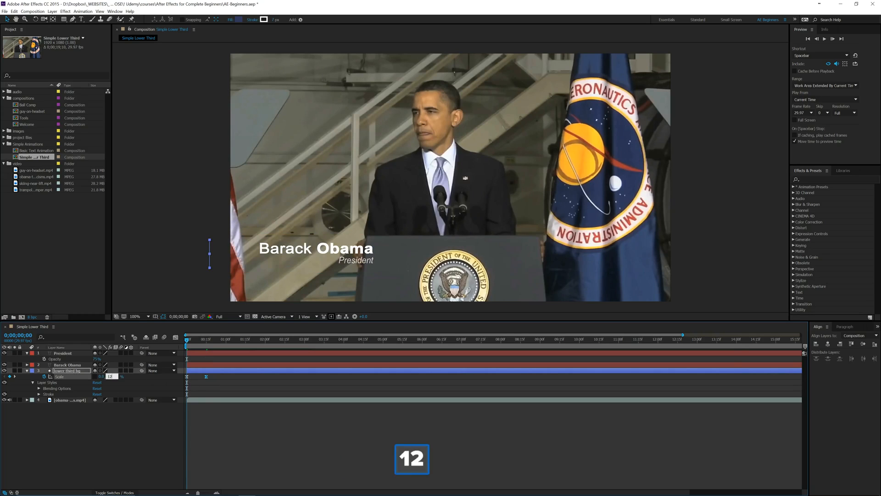
key(Return)
key(space)
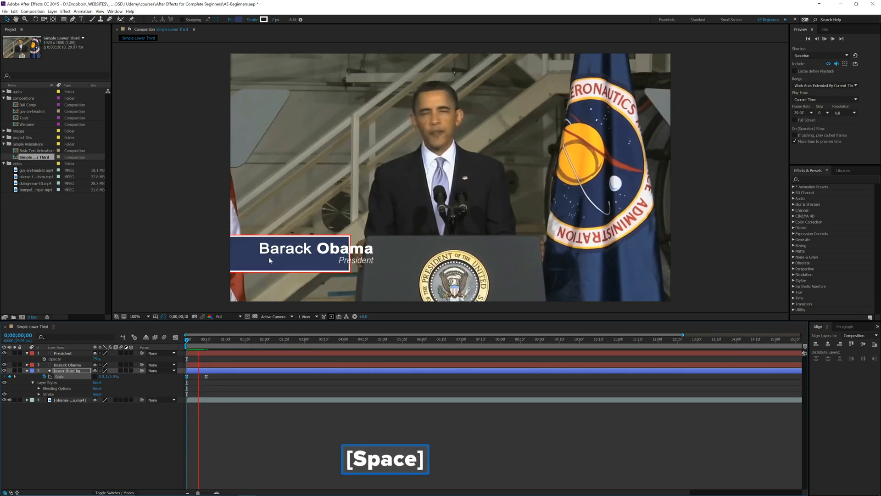
key(space)
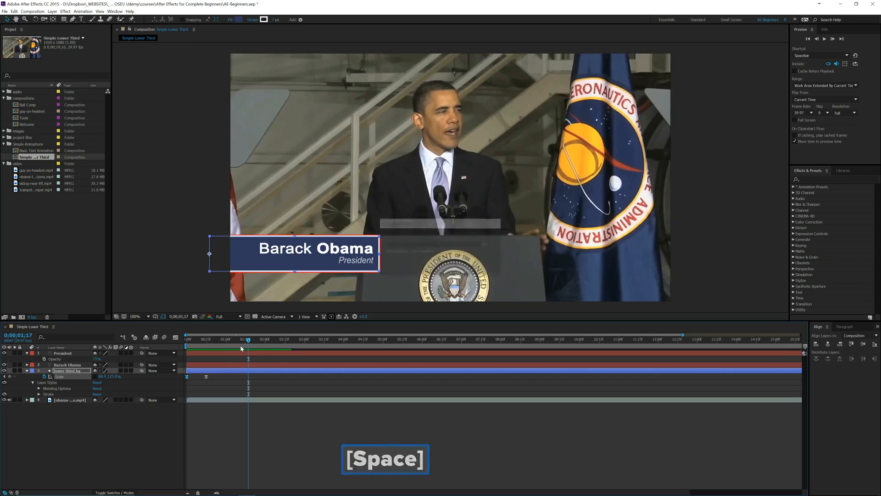
Start an Opacity animation on the speaker's name text layer with a 0% keyframe at 0;00;00;15.
click(231, 341)
key(j)
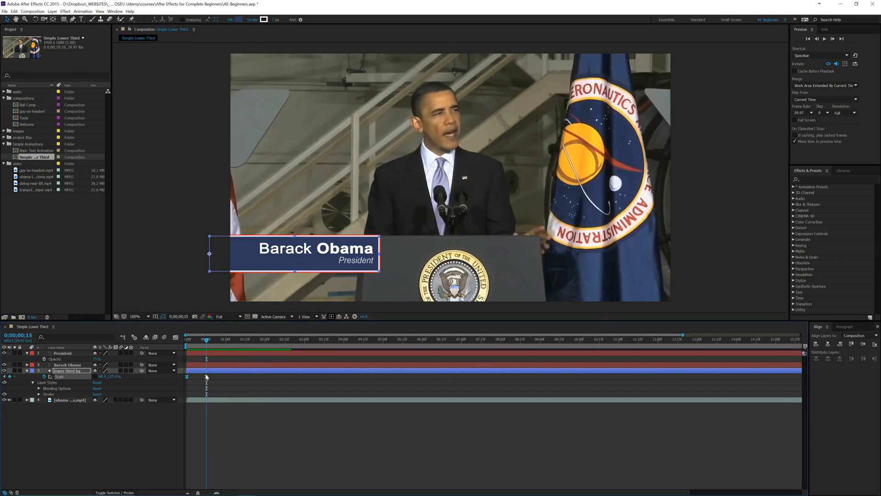
click(69, 353)
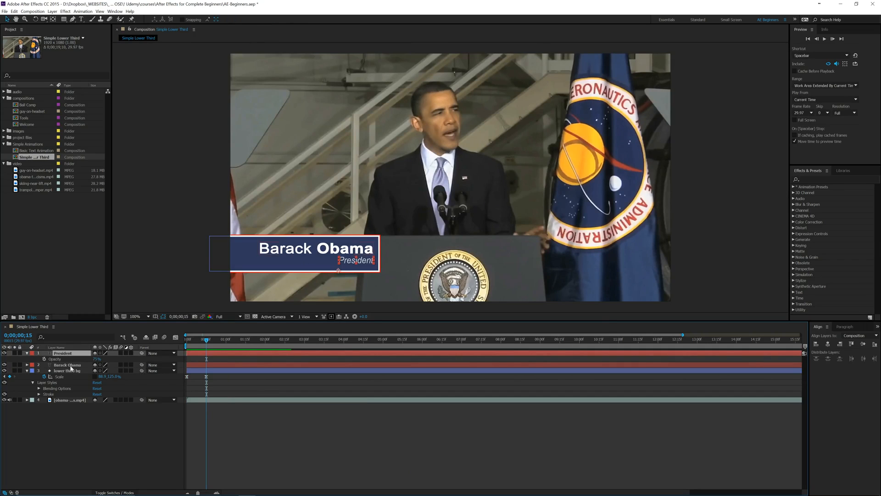
click(69, 365)
key(t)
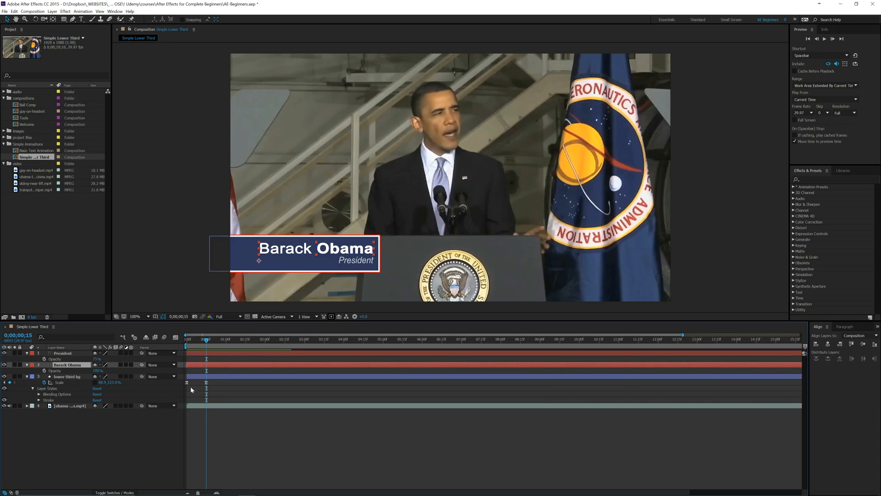
click(44, 371)
drag(96, 371, 44, 378)
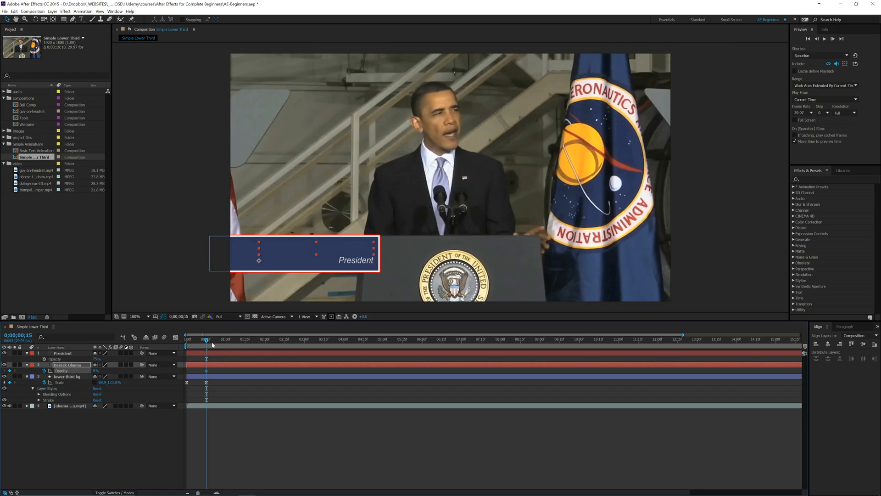
Add a 100% Opacity keyframe to the speaker's name text layer at 0;00;00;21.
drag(205, 340, 215, 342)
click(96, 372)
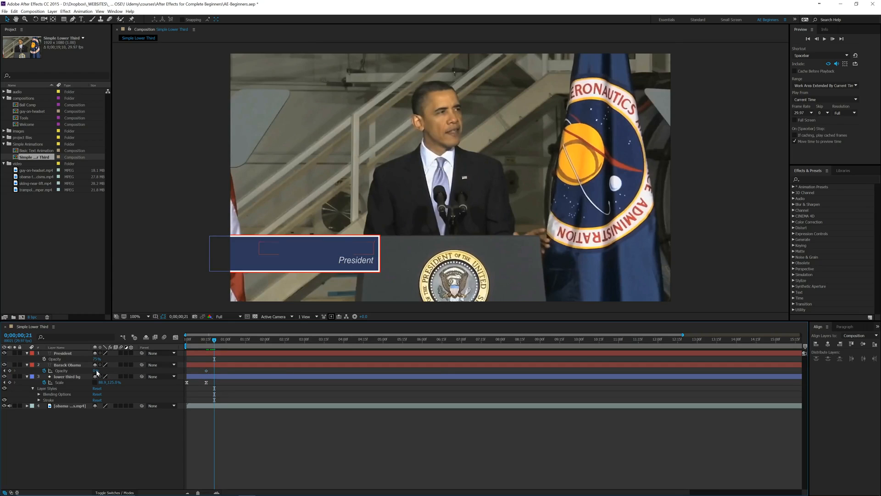
drag(95, 370, 162, 373)
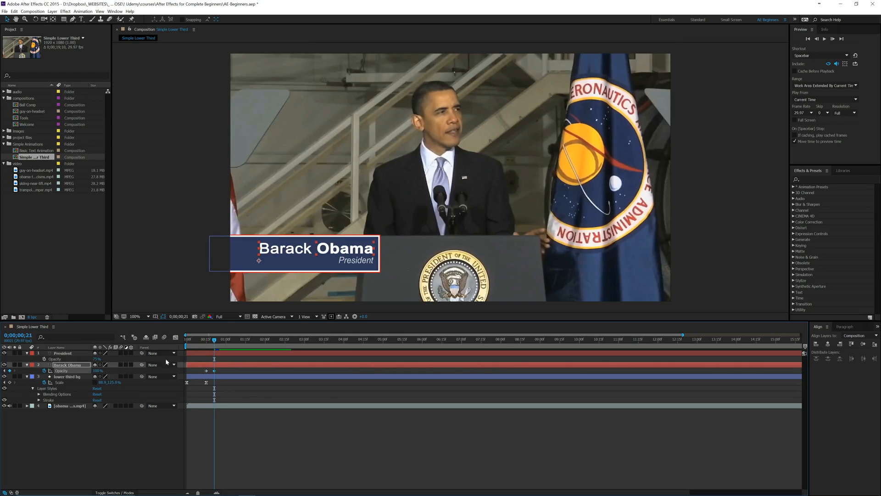
Apply Easy Ease to both Opacity keyframes of the speaker's name text layer and preview the fade-in.
drag(215, 341, 196, 341)
key(ctrl+z)
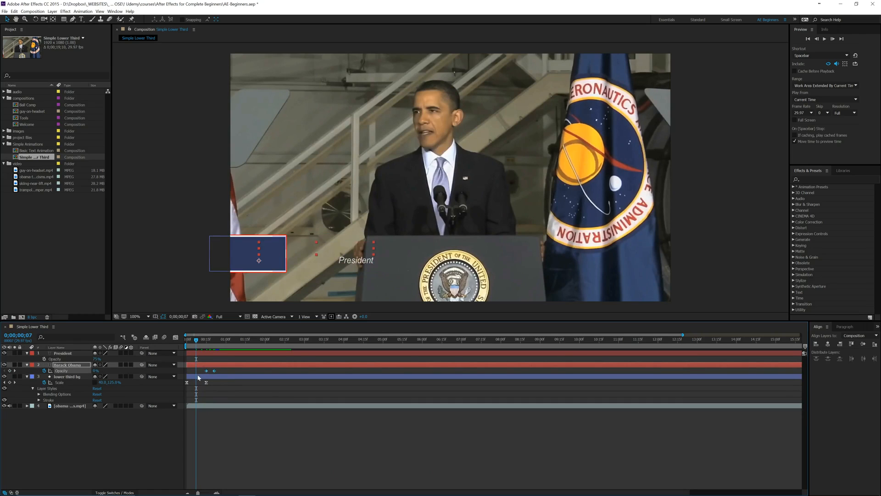
key(F9)
key(space)
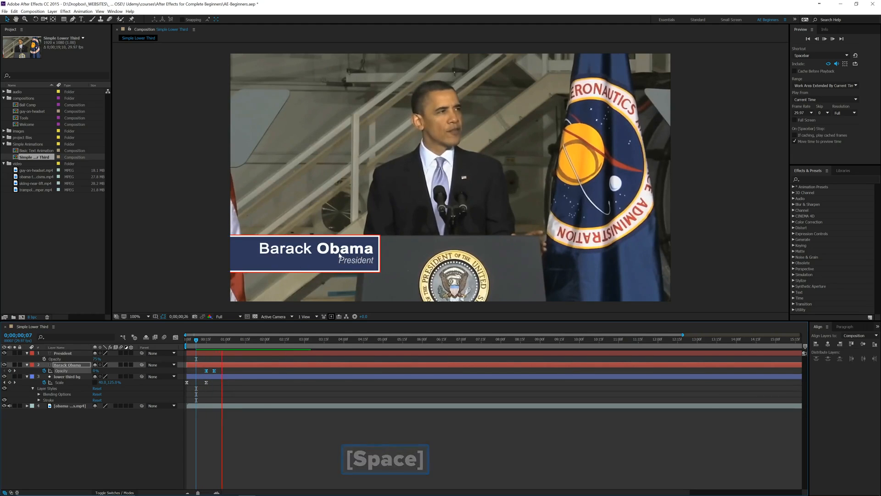
key(space)
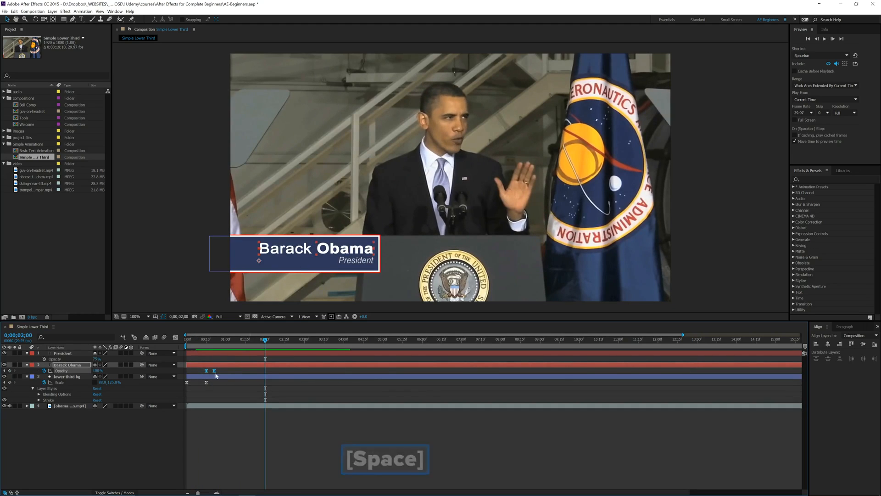
Move the name layer's second Opacity keyframe to 0;00;00;29 for a slower fade-in and preview from the start.
click(219, 372)
drag(214, 371, 225, 370)
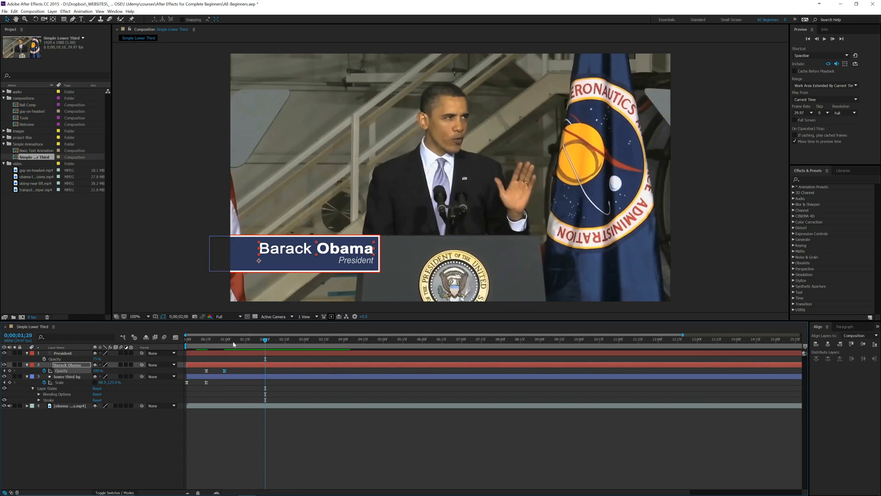
drag(267, 343, 188, 340)
key(space)
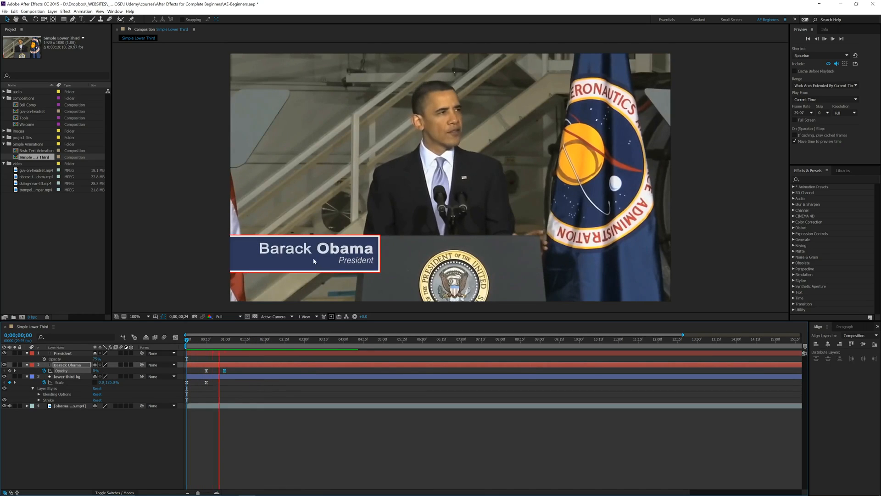
key(space)
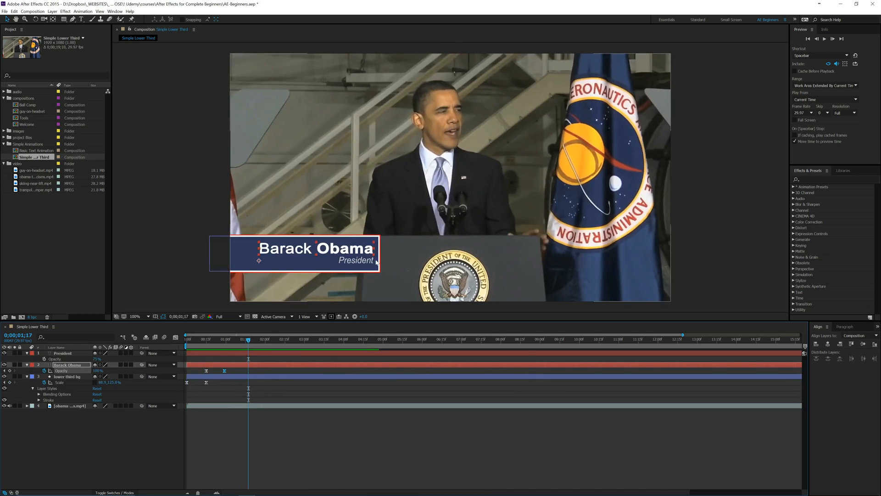
Nudge the President text slightly downward within the banner and deselect it.
click(363, 262)
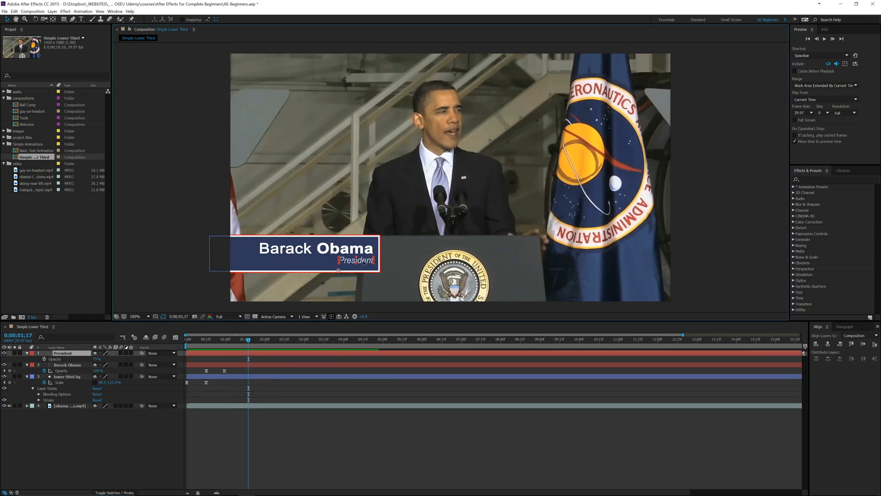
shift+click(129, 444)
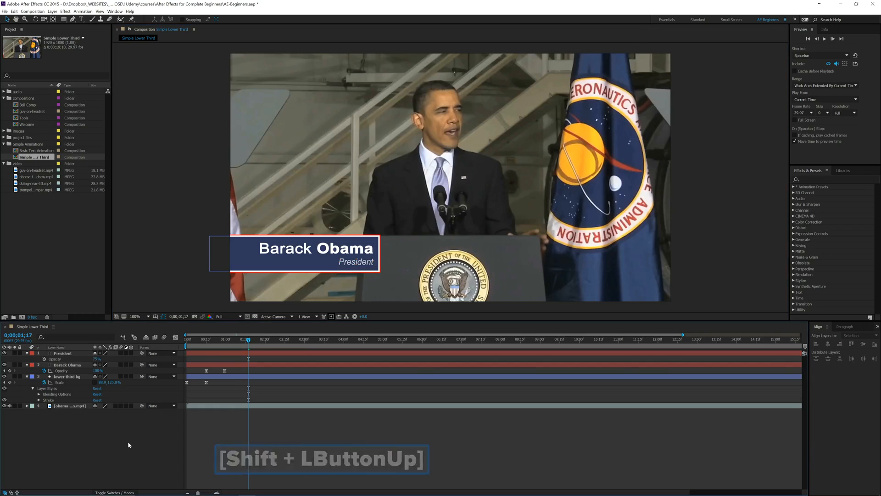
Animate the President layer's Opacity from 0% at 0;00;00;29 to 75% at 0;00;01;15, with Easy Ease on both keyframes.
key(j)
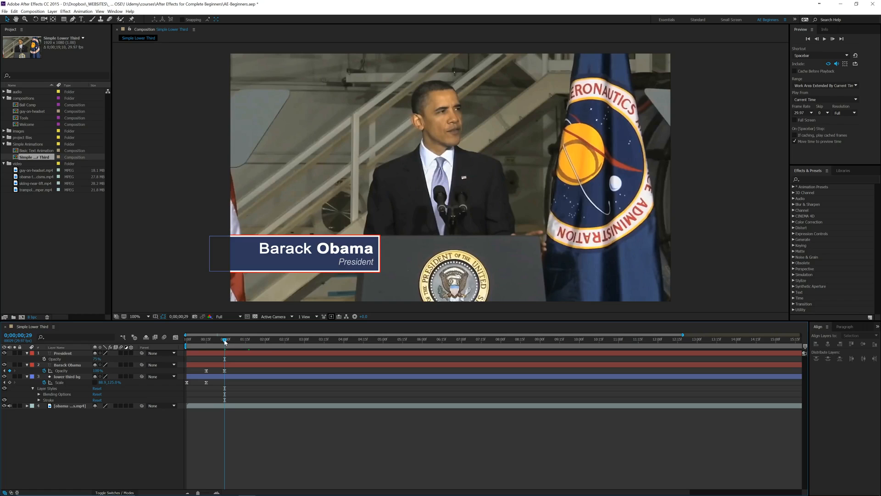
drag(225, 341, 247, 342)
click(44, 358)
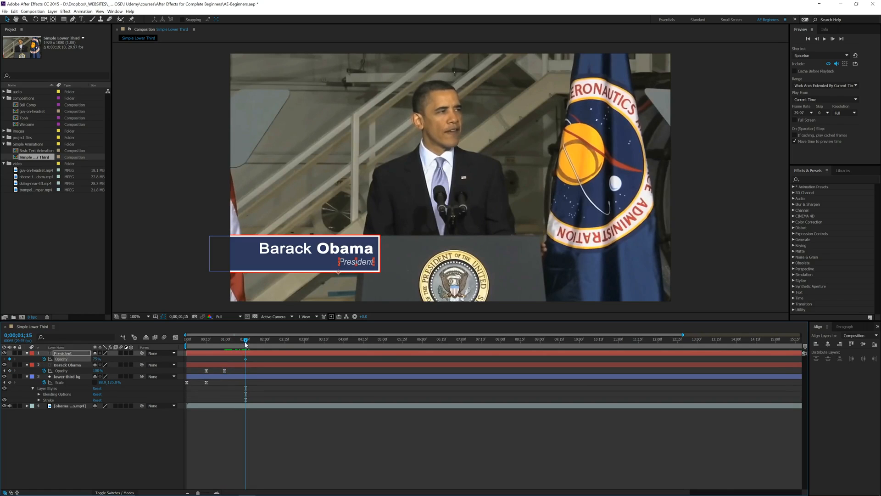
key(j)
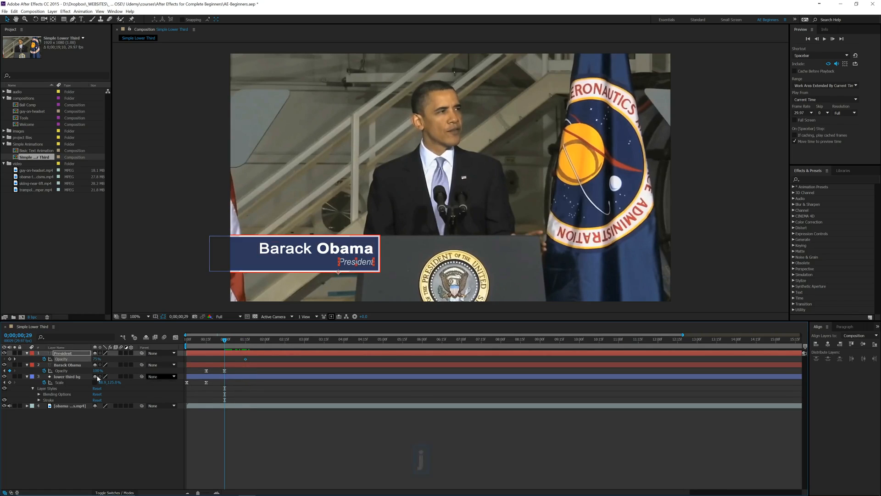
text(0)
key(Return)
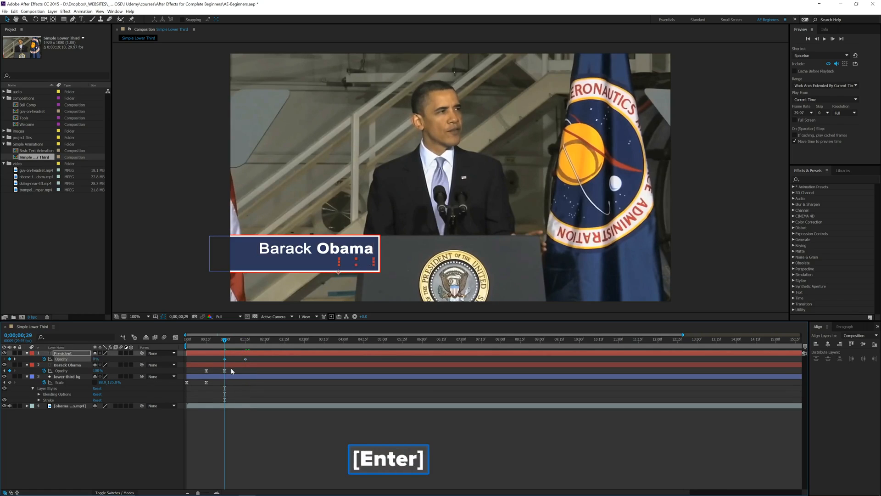
drag(250, 357, 184, 342)
key(F9)
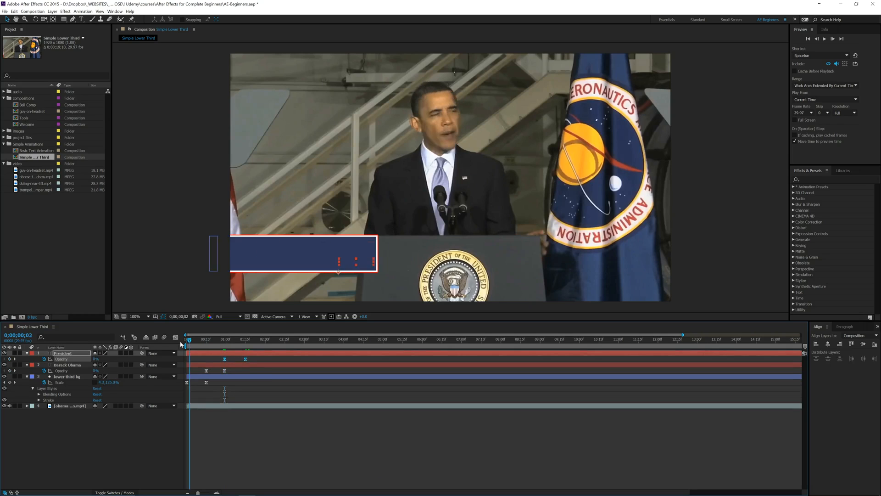
Hide the layer controls in the composition view and preview the complete lower third animation from the start.
click(139, 457)
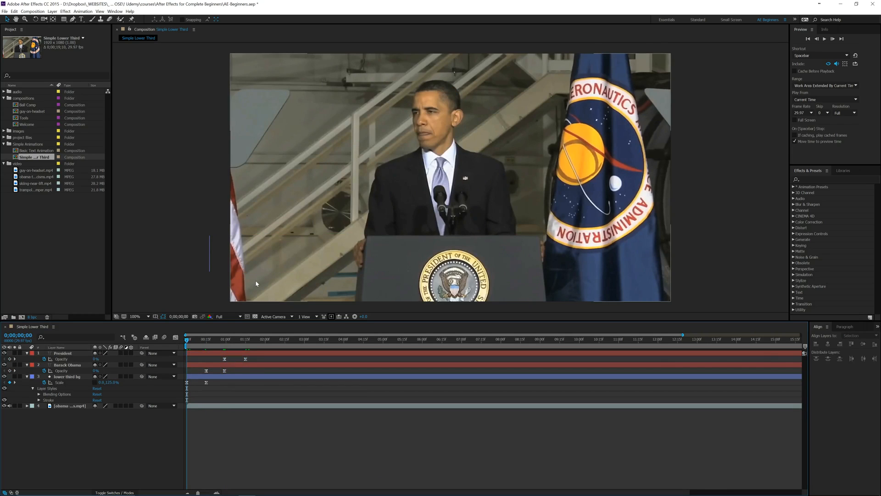
key(ctrl+shift+h)
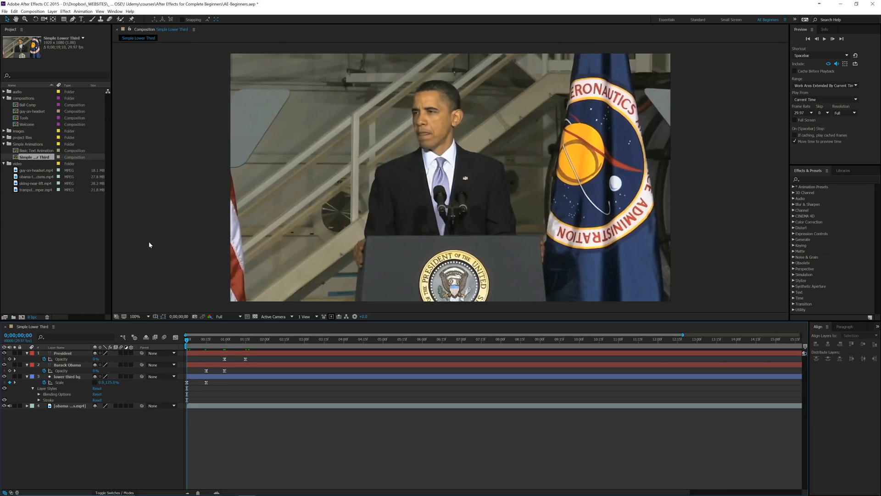
key(space)
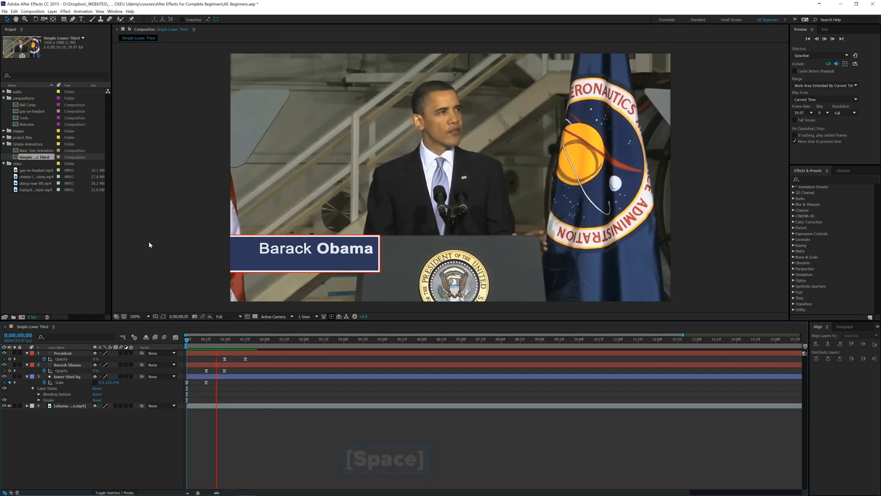
key(space)
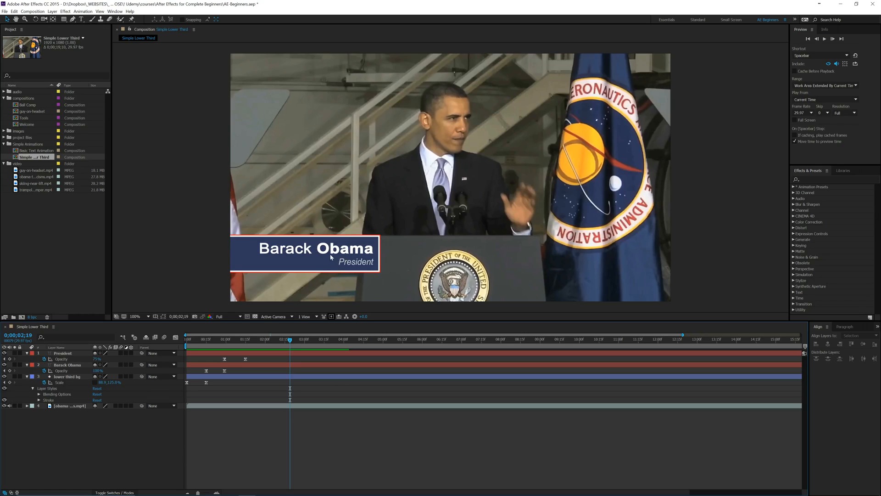
drag(291, 343, 258, 349)
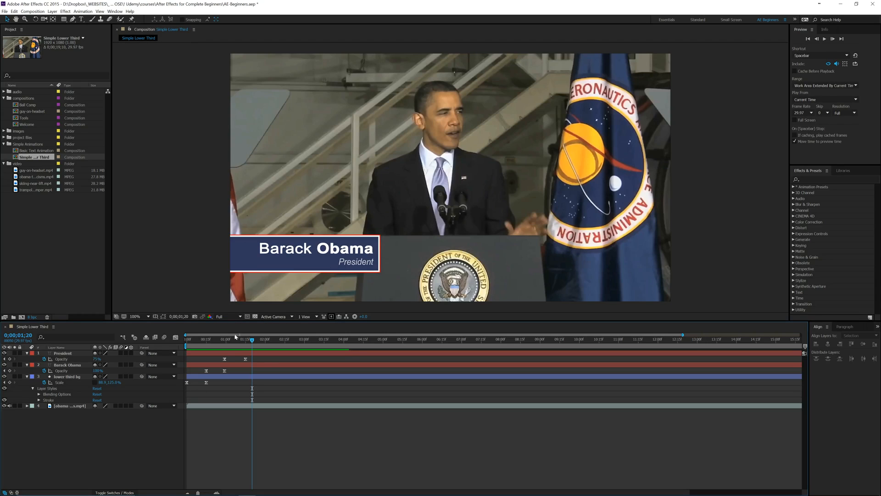
Select the President and name text layers together and move them horizontally left, away from the banner's right end.
click(73, 349)
click(64, 353)
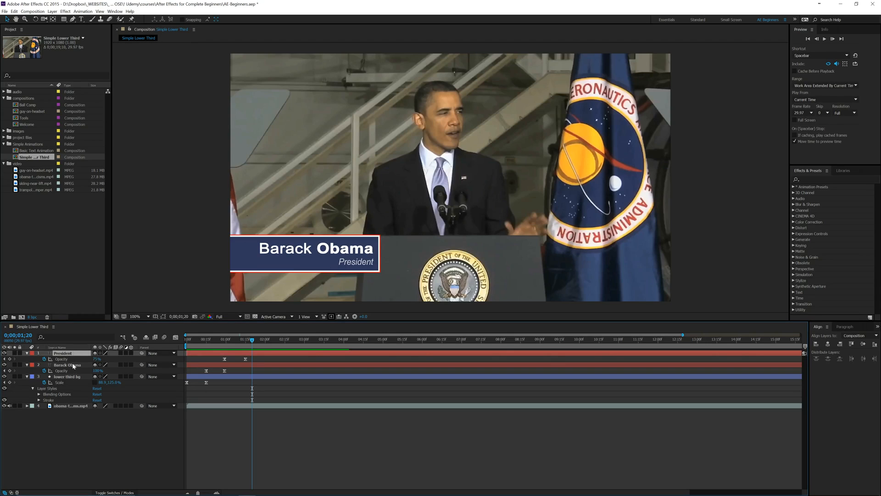
shift+click(74, 366)
drag(340, 247, 325, 249)
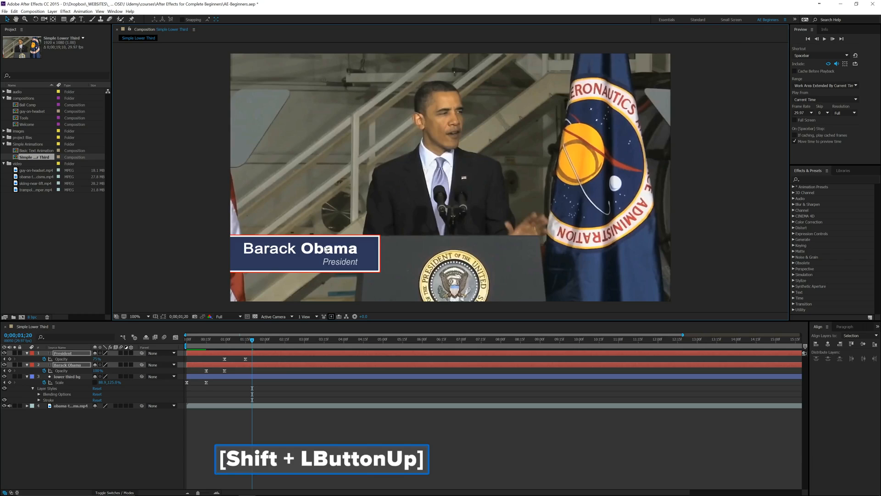
shift+click(329, 250)
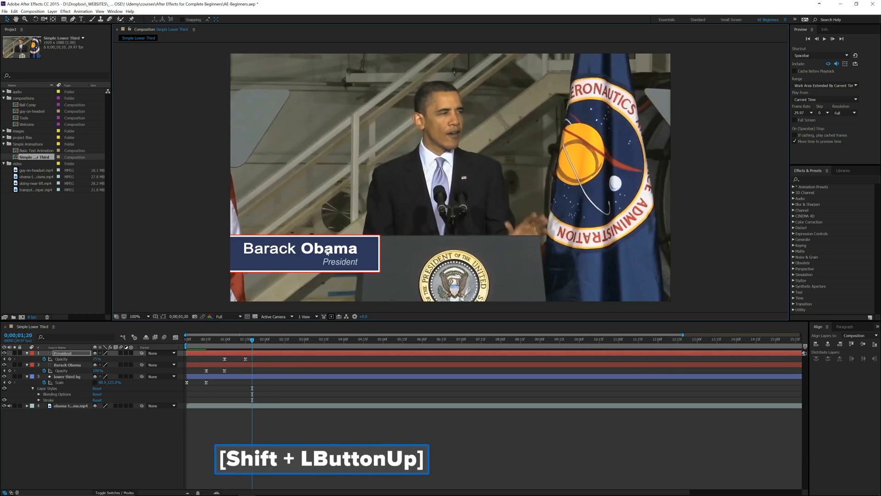
drag(327, 250, 323, 251)
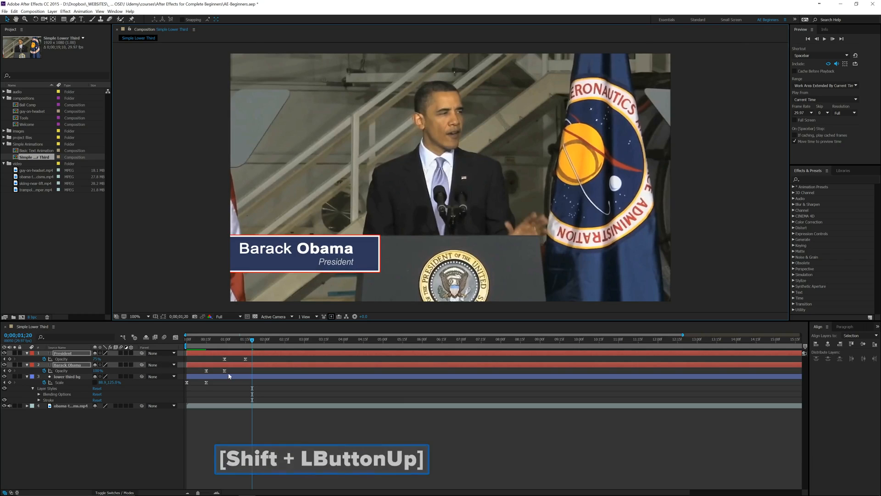
Reduce the lower third bg layer's horizontal Scale to about 78% at the 0;00;00;15 keyframe and preview from the start.
key(j)
key(j)
key(j)
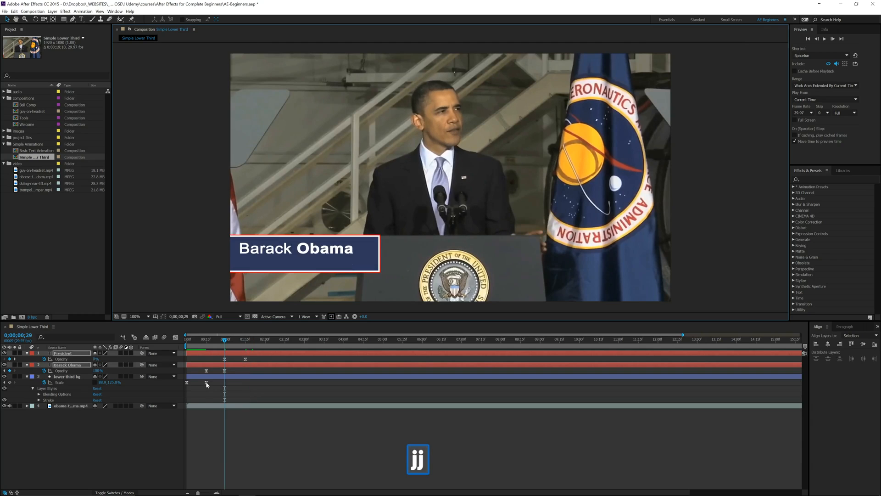
click(69, 377)
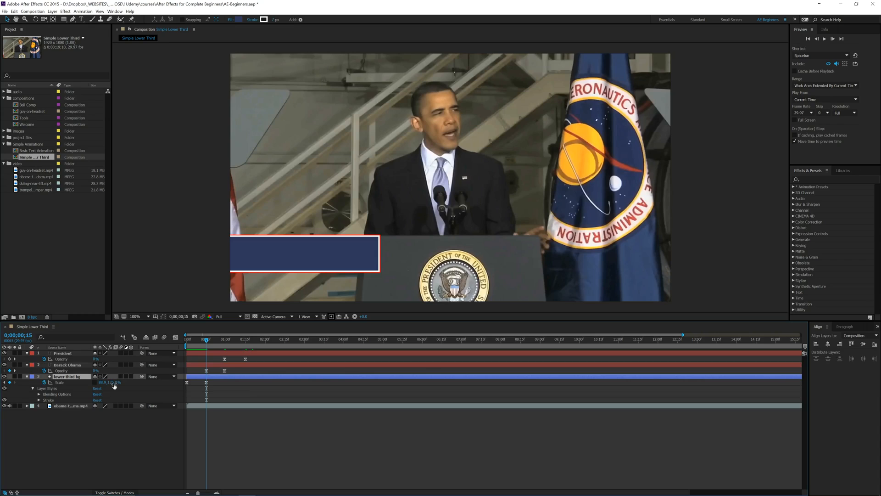
drag(104, 382, 98, 383)
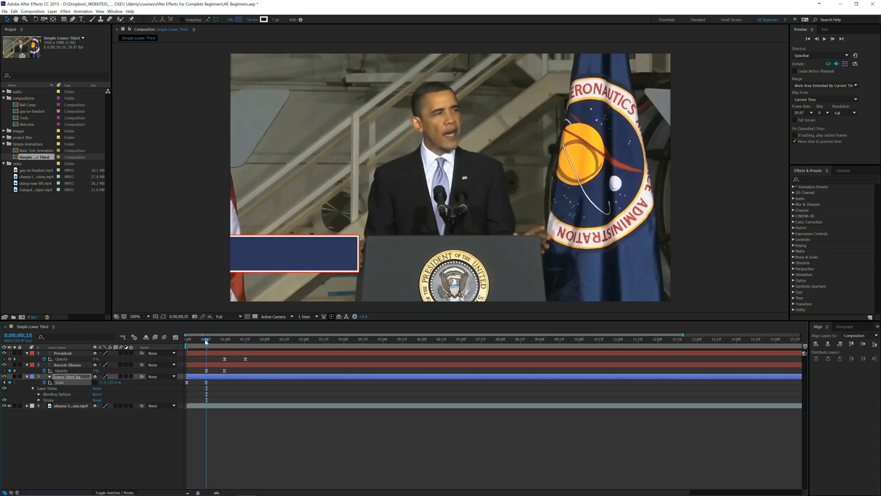
drag(206, 341, 177, 347)
key(space)
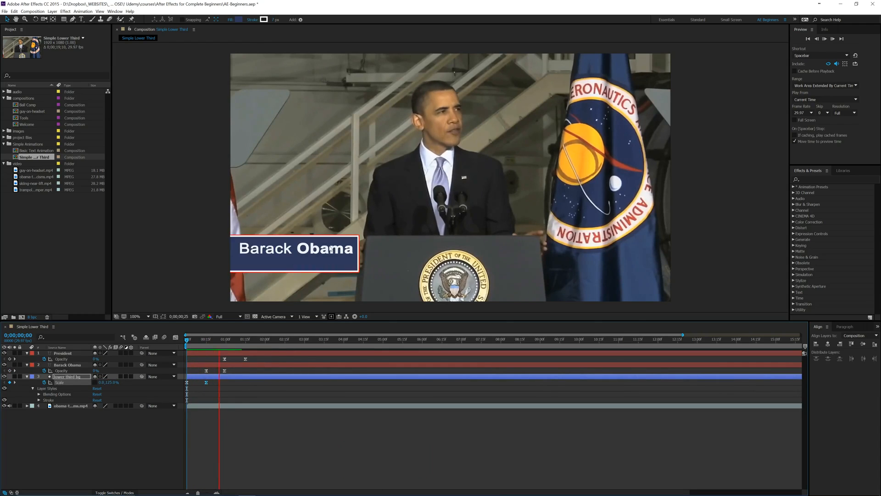
key(space)
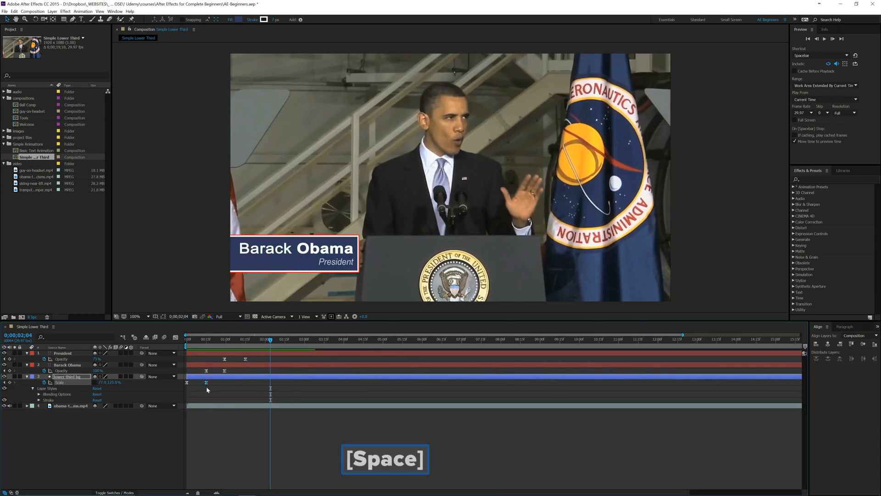
Set the lower third bg layer's horizontal Scale to 80% at the 0;00;00;15 keyframe and preview the animation from the start.
key(j)
key(j)
key(j)
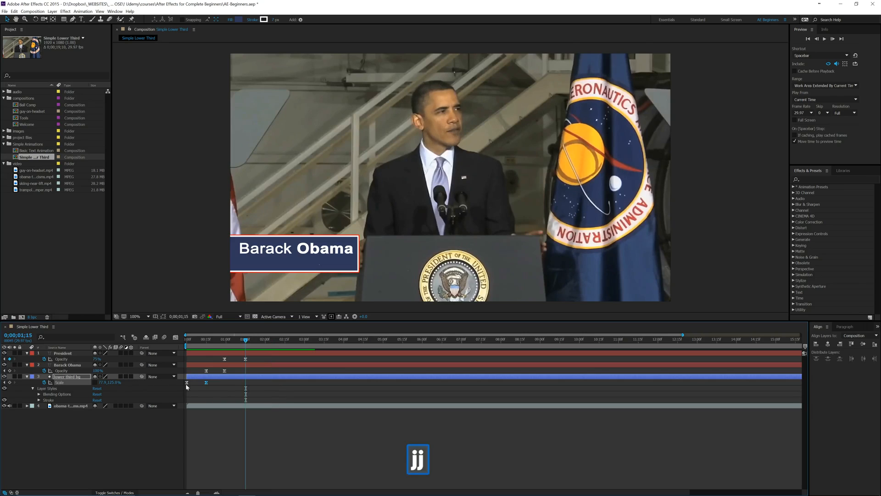
click(104, 382)
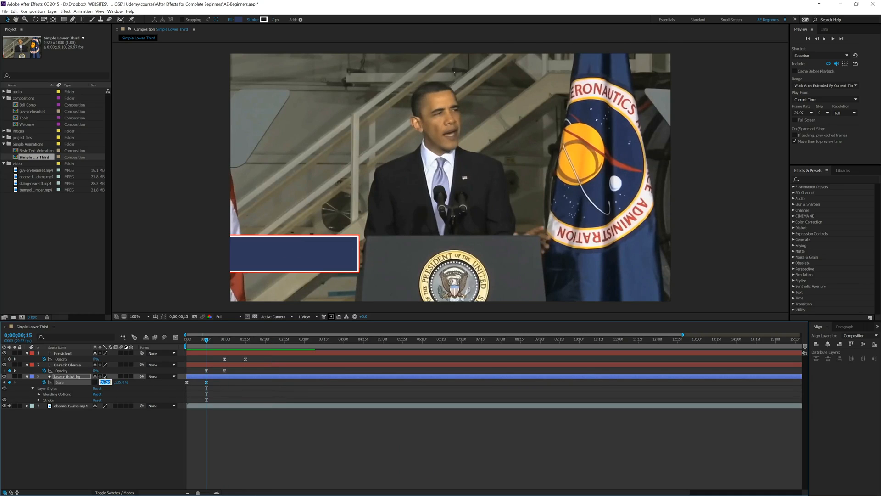
text(80)
key(Return)
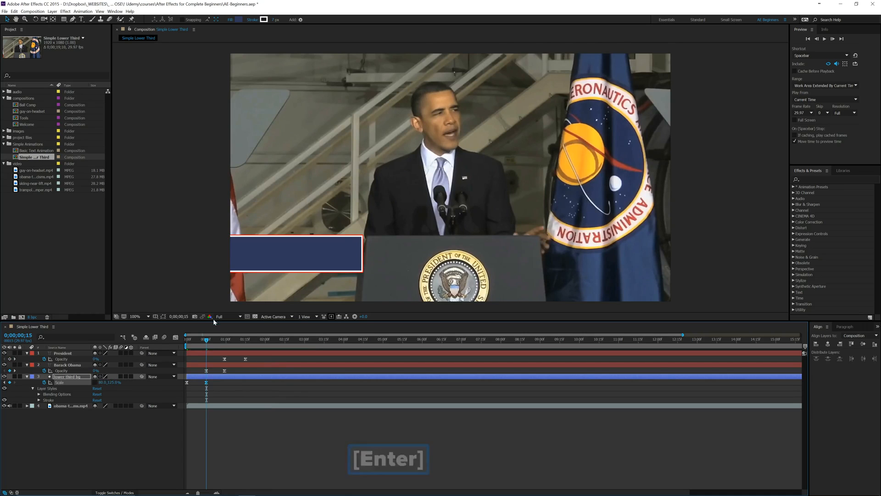
drag(206, 340, 186, 340)
key(space)
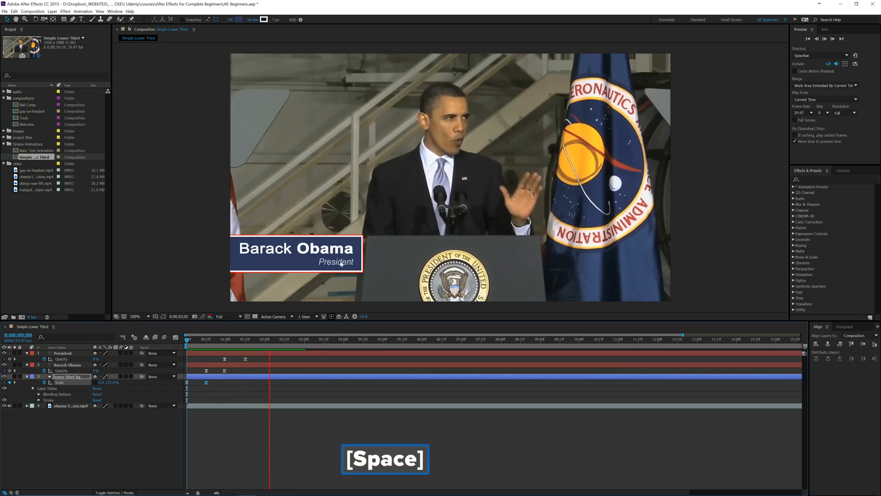
key(space)
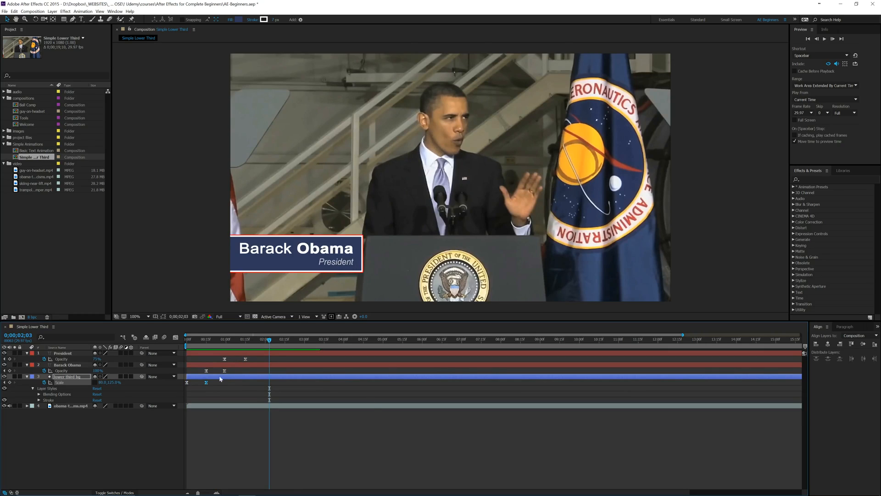
Set the lower third bg layer's horizontal Scale to 85% at the 0;00;00;15 keyframe and preview from the start.
key(j)
key(j)
key(j)
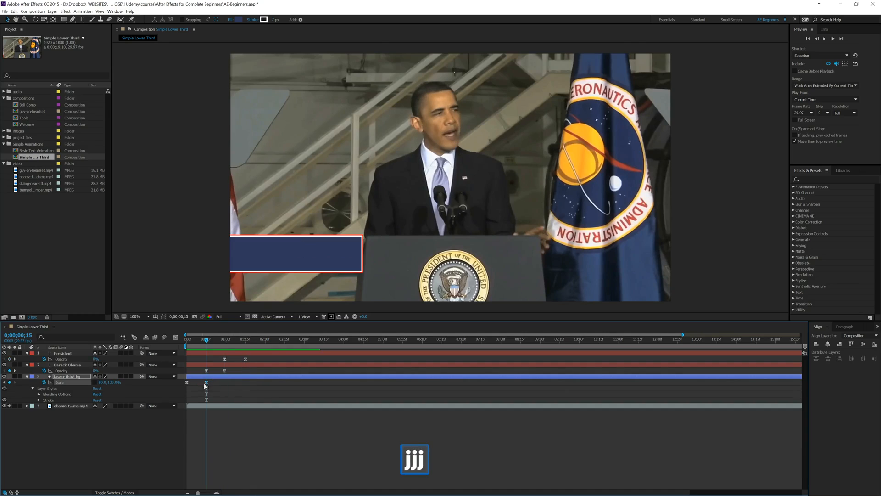
click(102, 382)
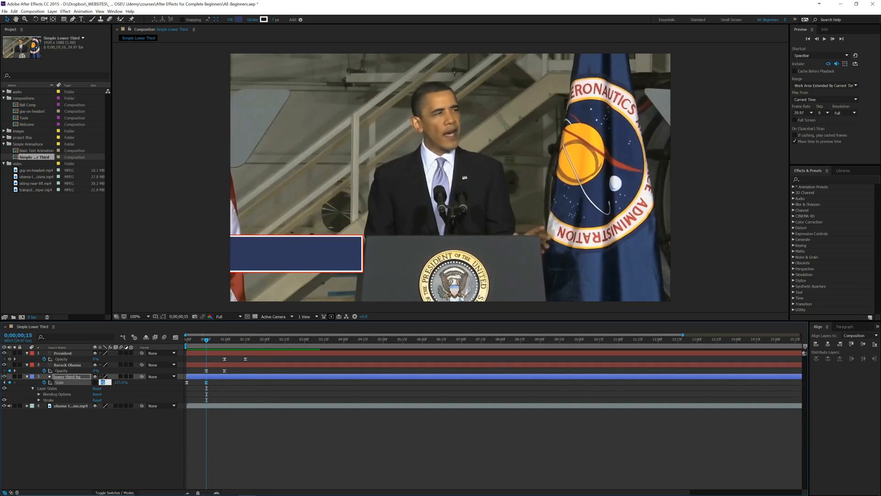
text(85)
key(Return)
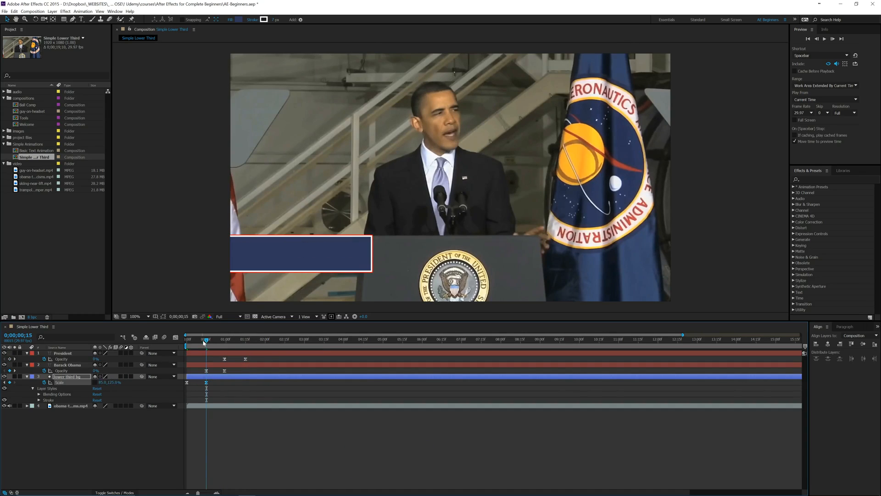
drag(204, 341, 186, 340)
key(space)
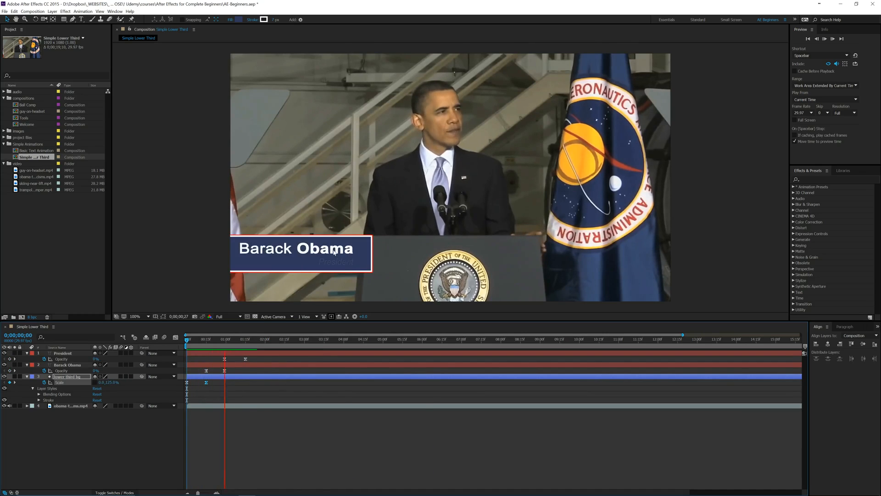
key(space)
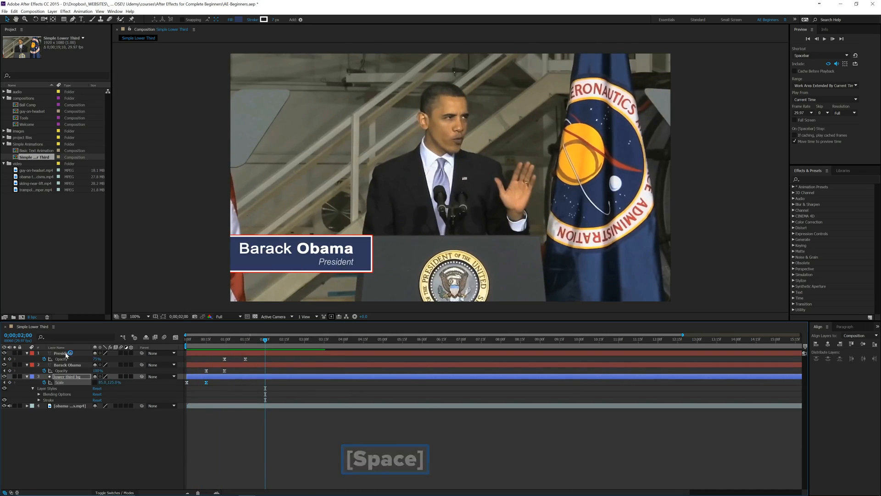
Move the President and name text layers together slightly right within the resized banner, then deselect everything.
click(67, 354)
shift+click(68, 365)
shift+click(325, 253)
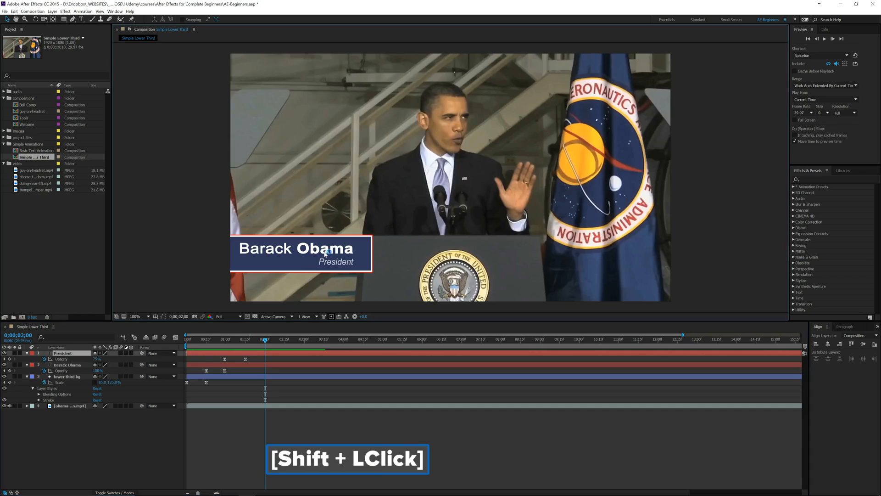
shift+click(325, 253)
drag(325, 253, 333, 252)
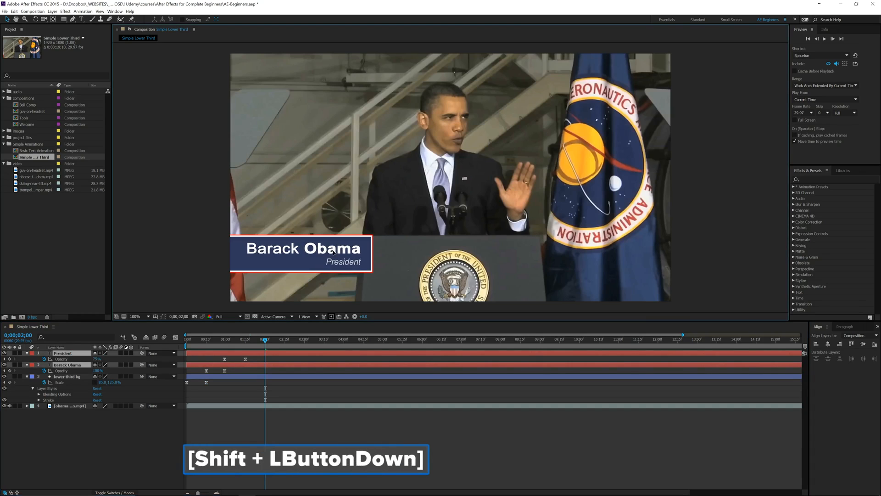
click(130, 438)
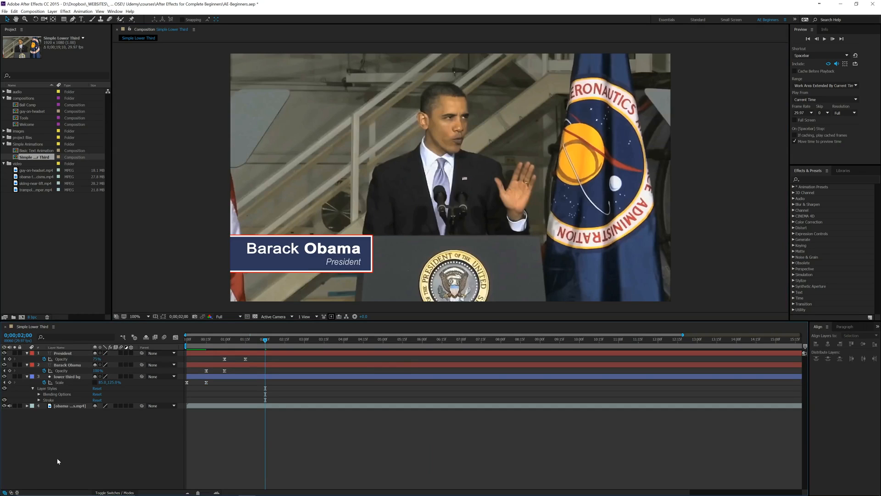
click(63, 275)
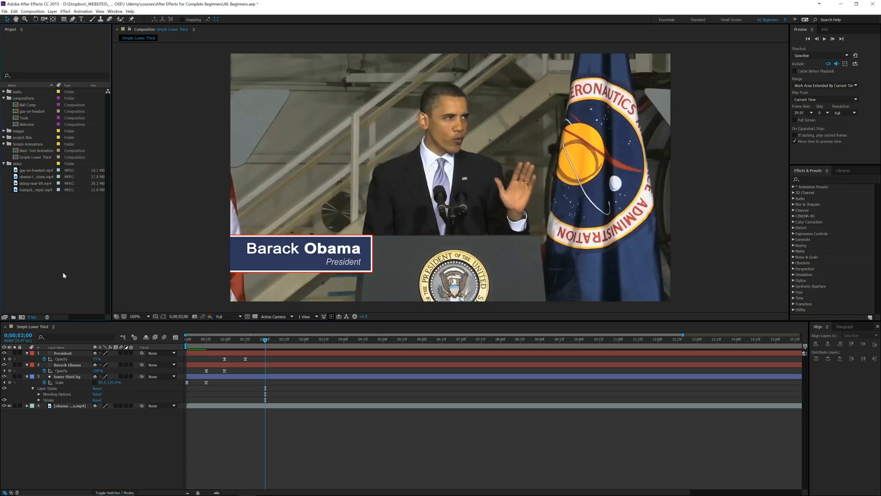